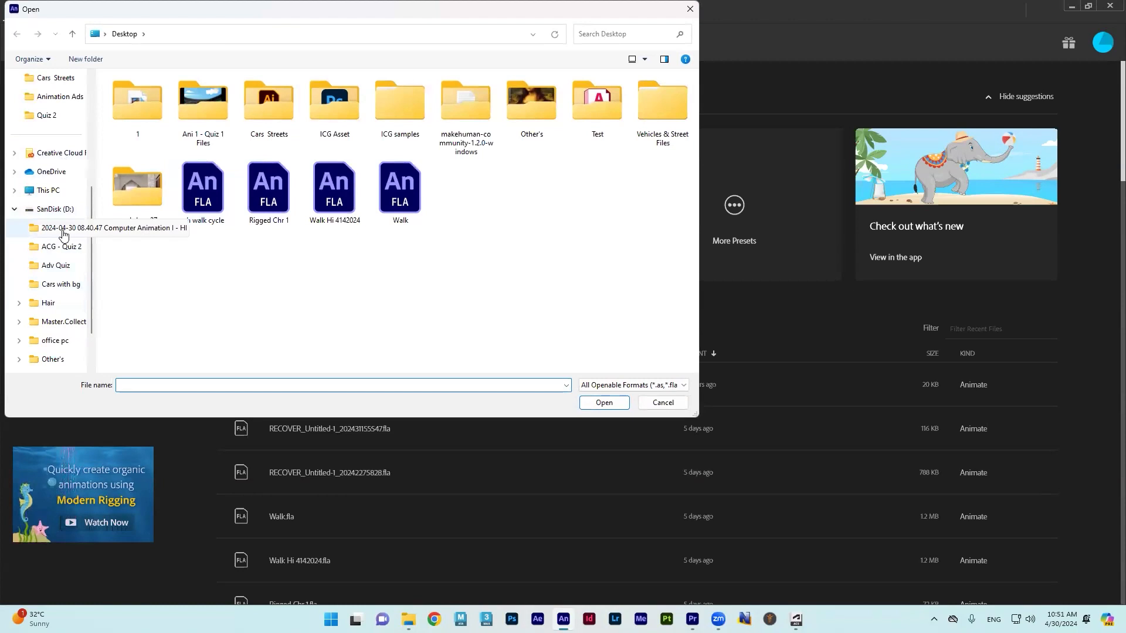
Step: Open the Butterfly.fla animation and move the playhead to frame 2
double_click(298, 187)
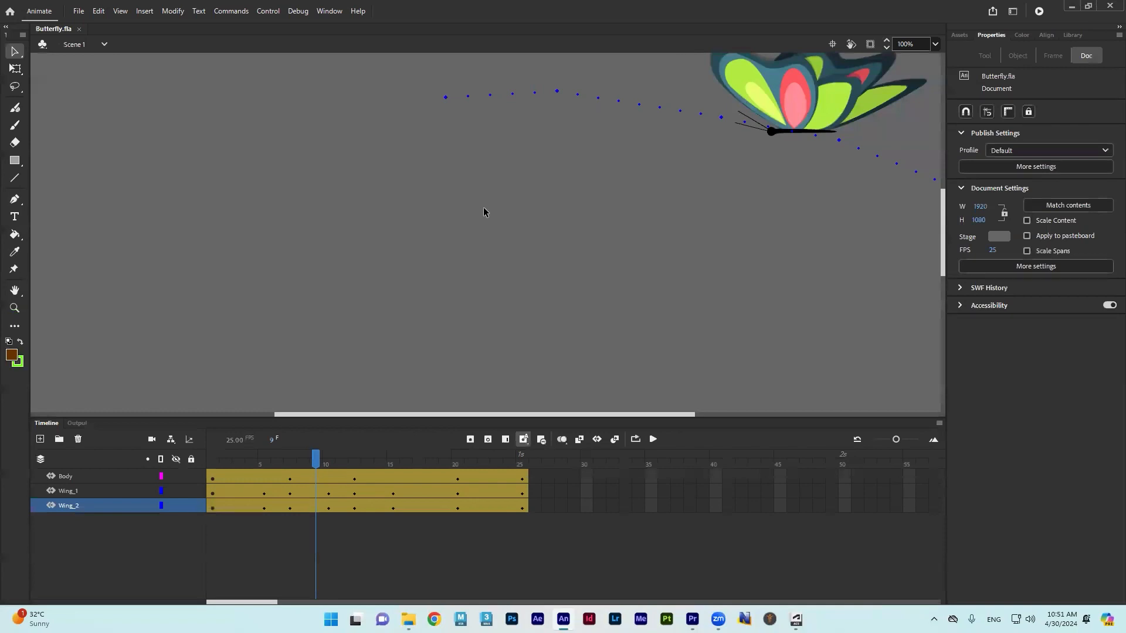
scroll(484, 212, "down", 3)
mouse_move(223, 464)
left_mouse_down()
mouse_move(522, 464)
mouse_move(211, 464)
mouse_move(520, 463)
mouse_move(229, 465)
left_mouse_up()
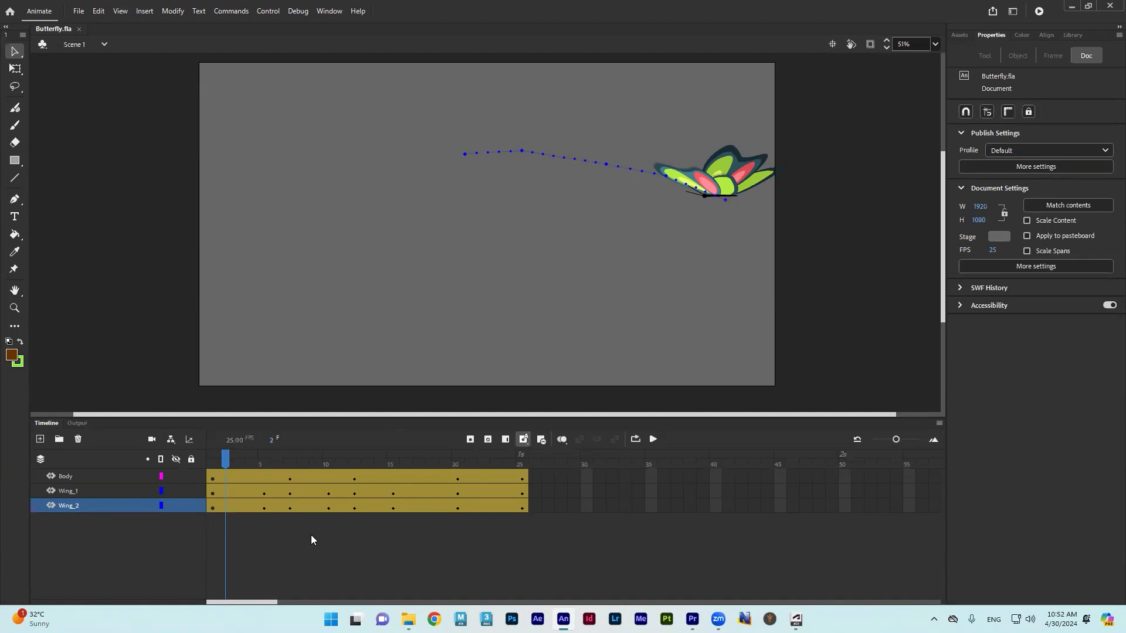
Step: Open the Export Video/Media settings for the butterfly animation and move the dialog over the stage
left_click(77, 10)
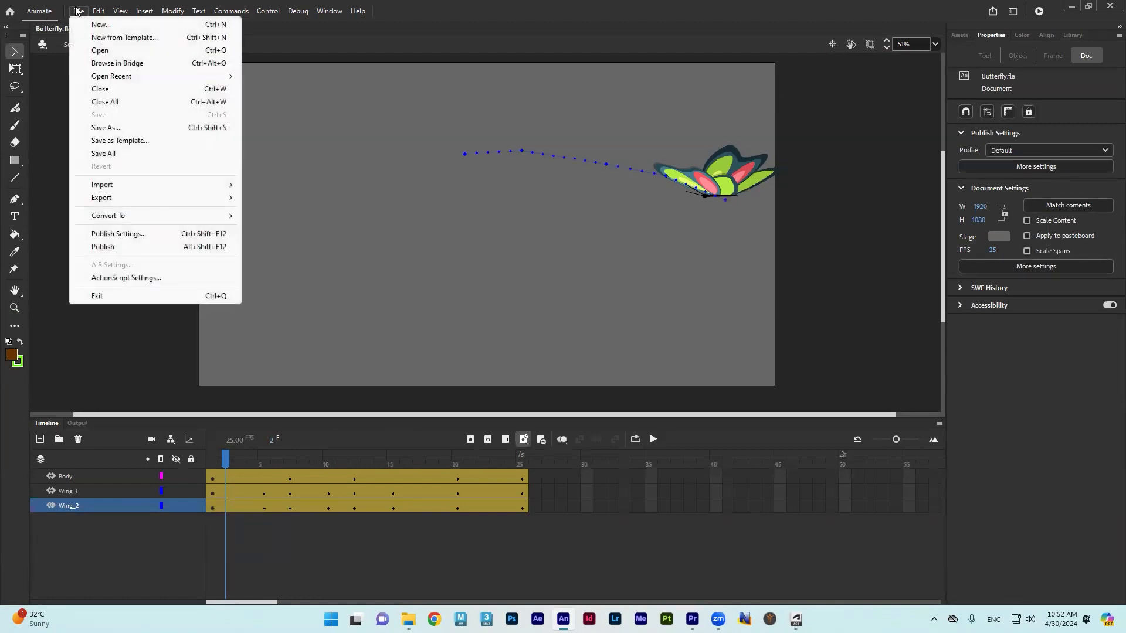
mouse_move(139, 201)
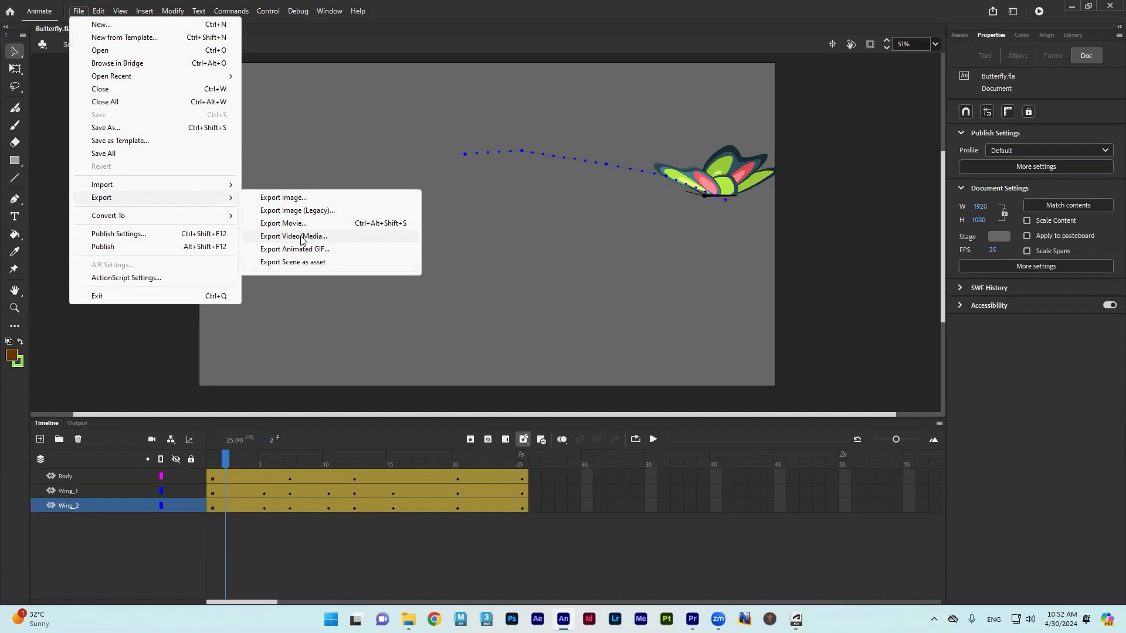
left_click(336, 240)
left_click_drag(355, 124, 319, 105)
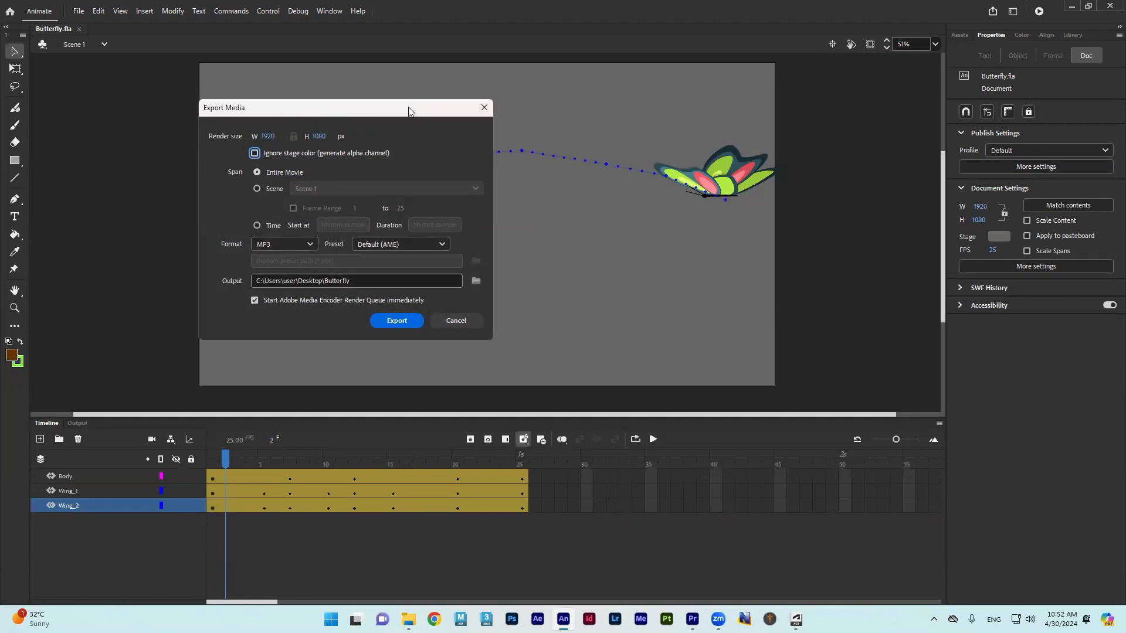
left_click_drag(408, 107, 642, 137)
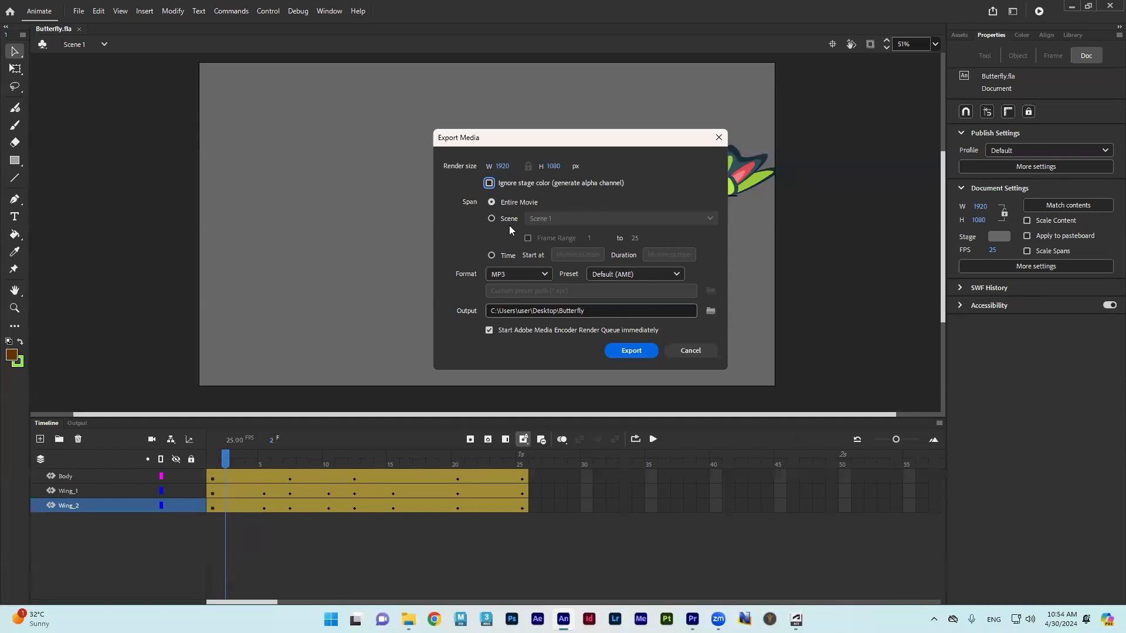
Step: Limit the export span to Scene 1 and enable the frame range from 1 to 25
left_click(491, 218)
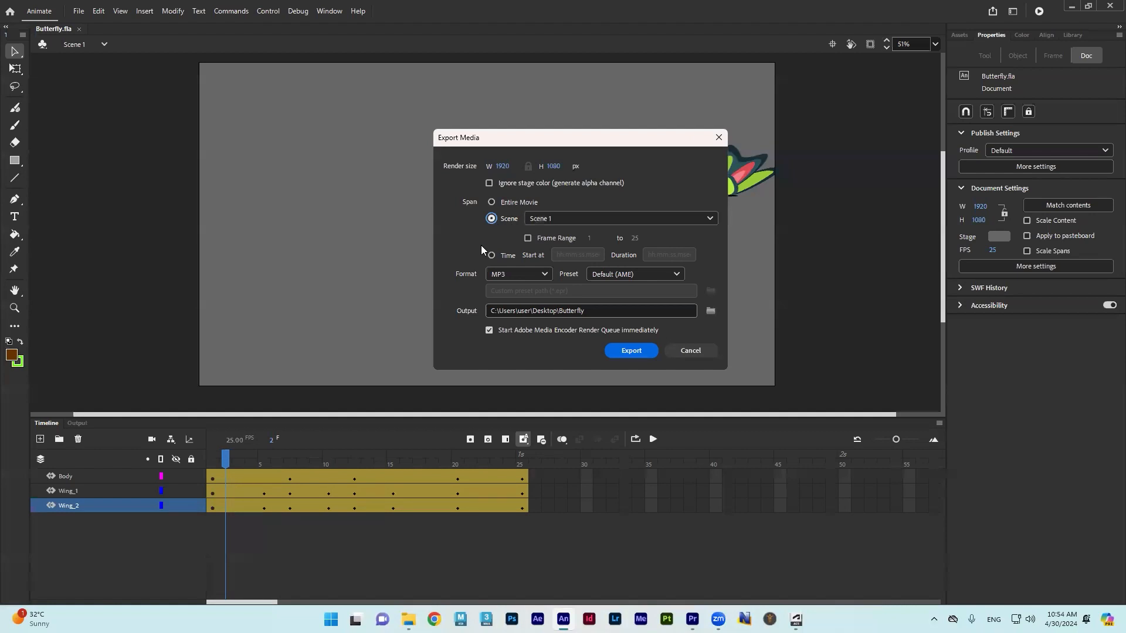
left_click(580, 224)
left_click(578, 223)
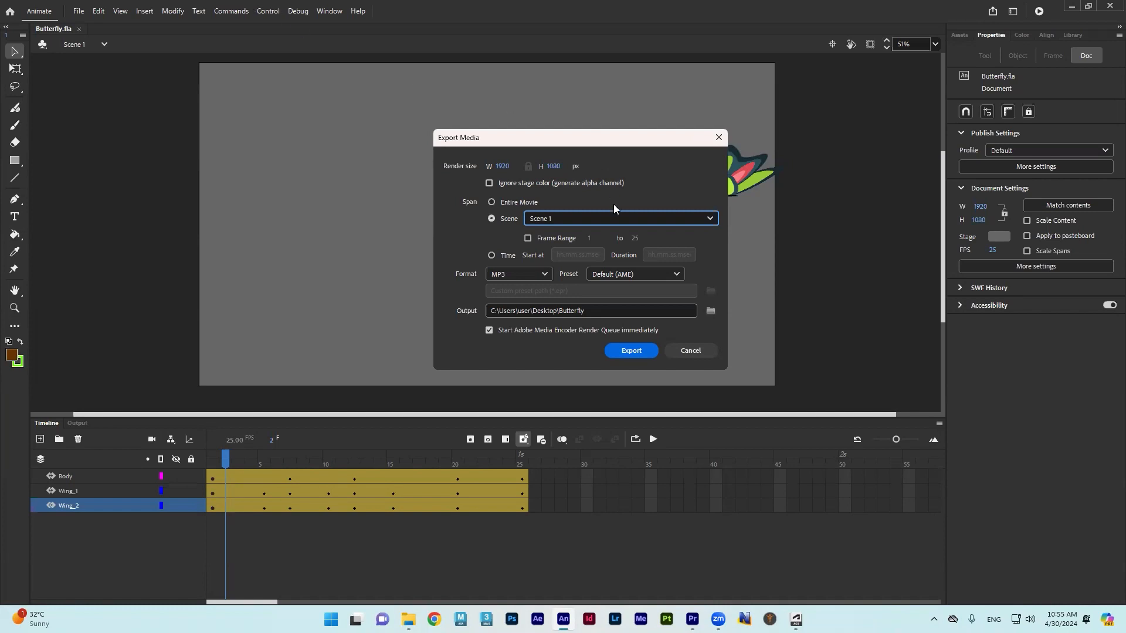
left_click(528, 238)
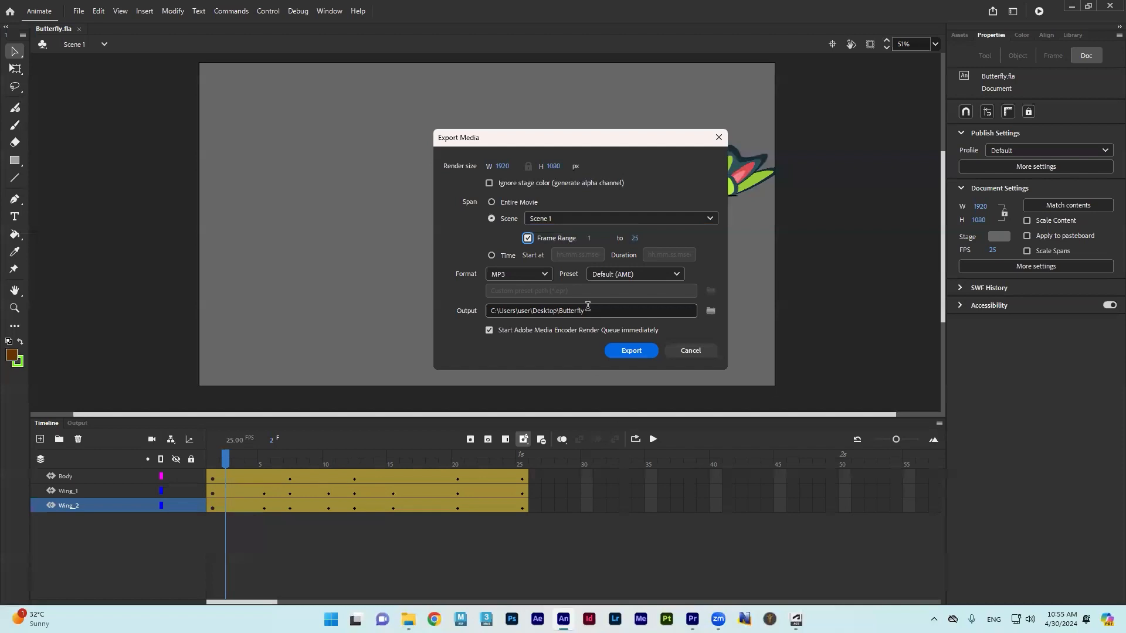
left_click(588, 236)
left_click(634, 237)
left_click(673, 237)
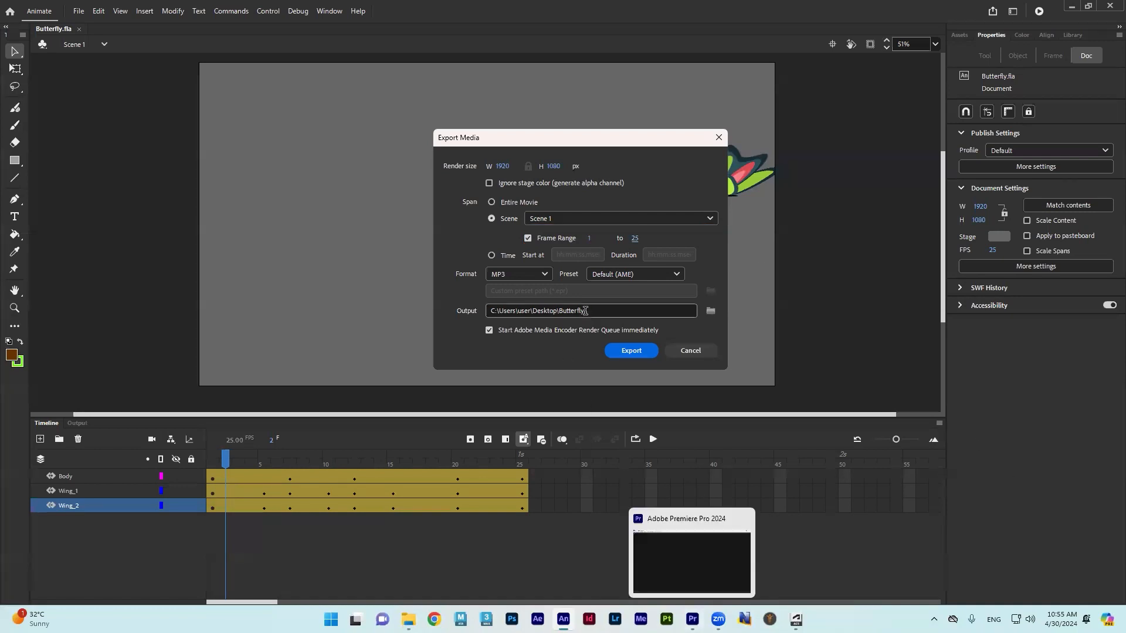
Step: Set the export format to H.264
left_click(520, 274)
left_click(495, 278)
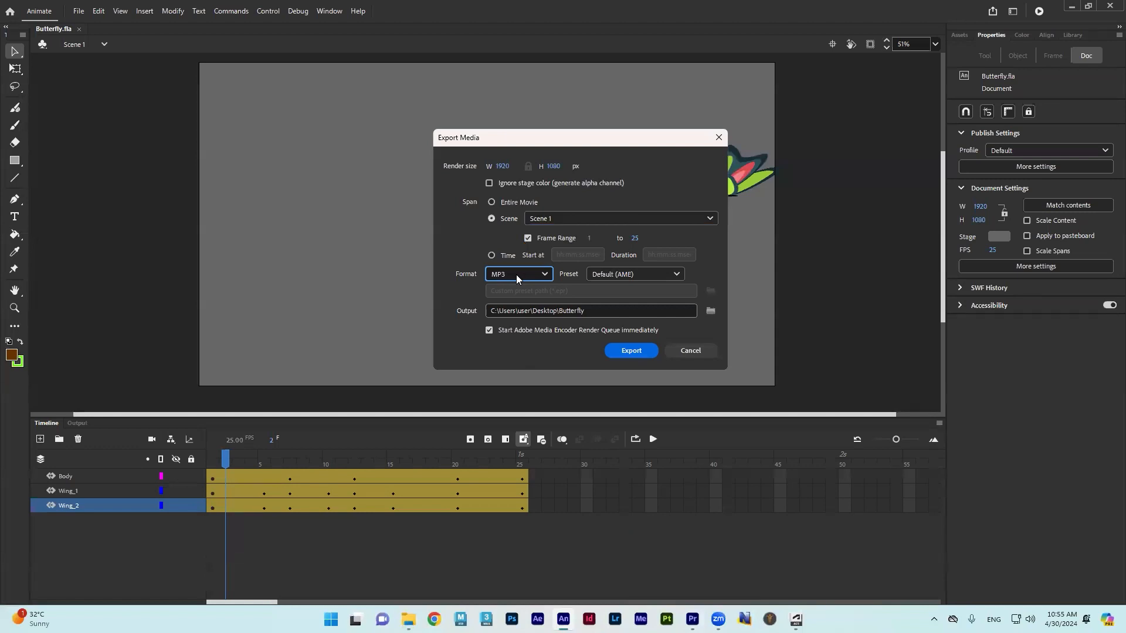
left_click(516, 279)
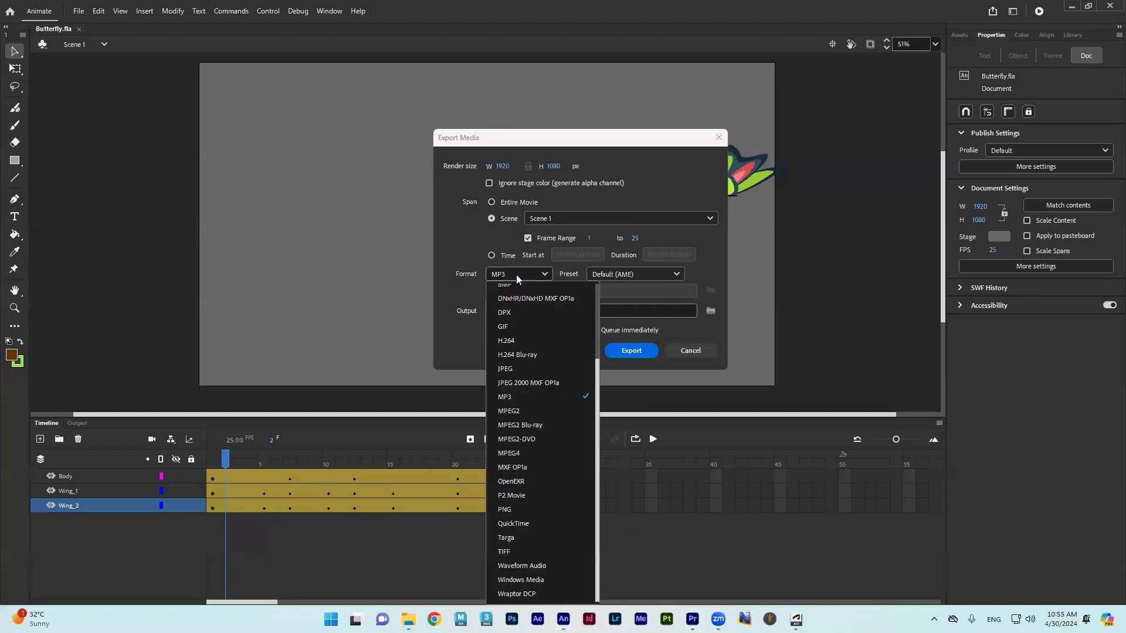
left_click(518, 341)
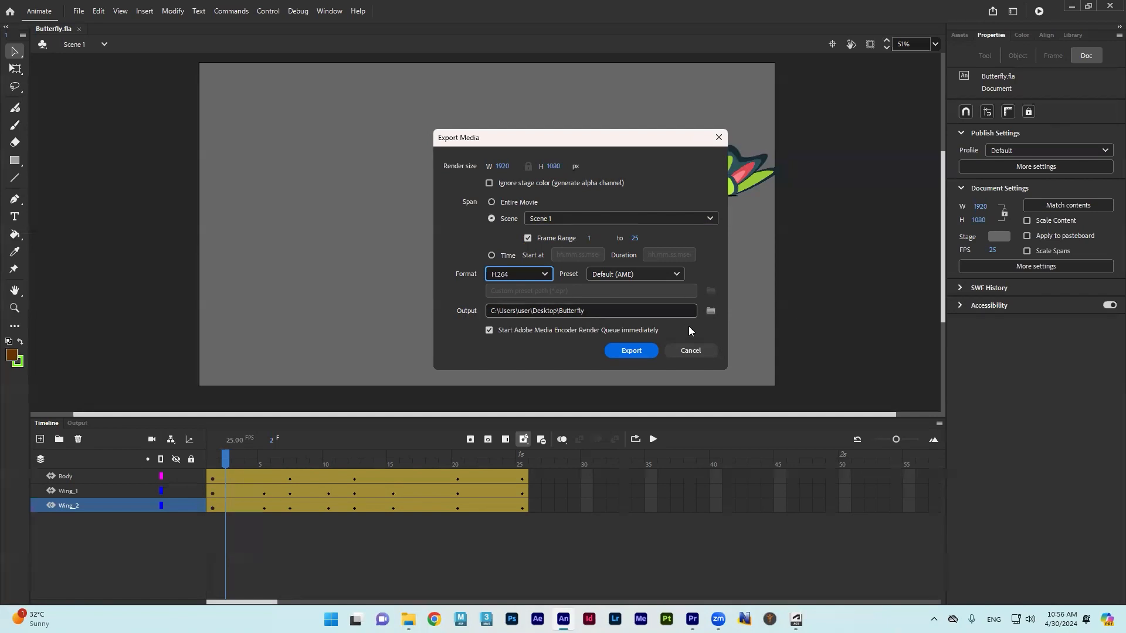
Step: Export the video to the Desktop as Butterfly without starting the Media Encoder render queue immediately
left_click(710, 312)
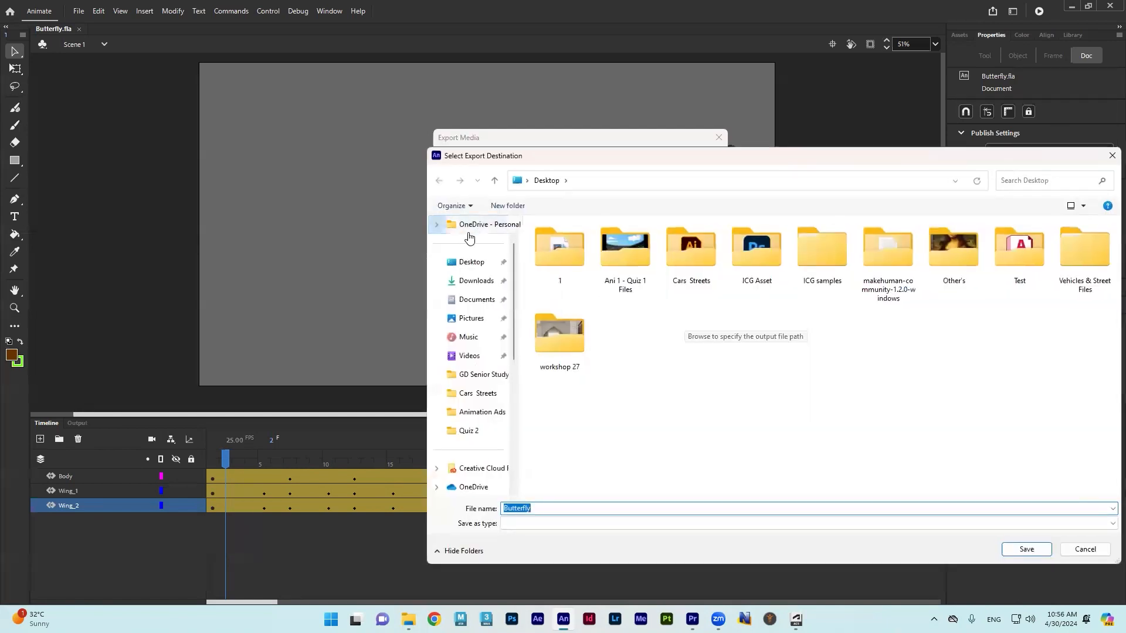
left_click(469, 261)
left_click(1027, 550)
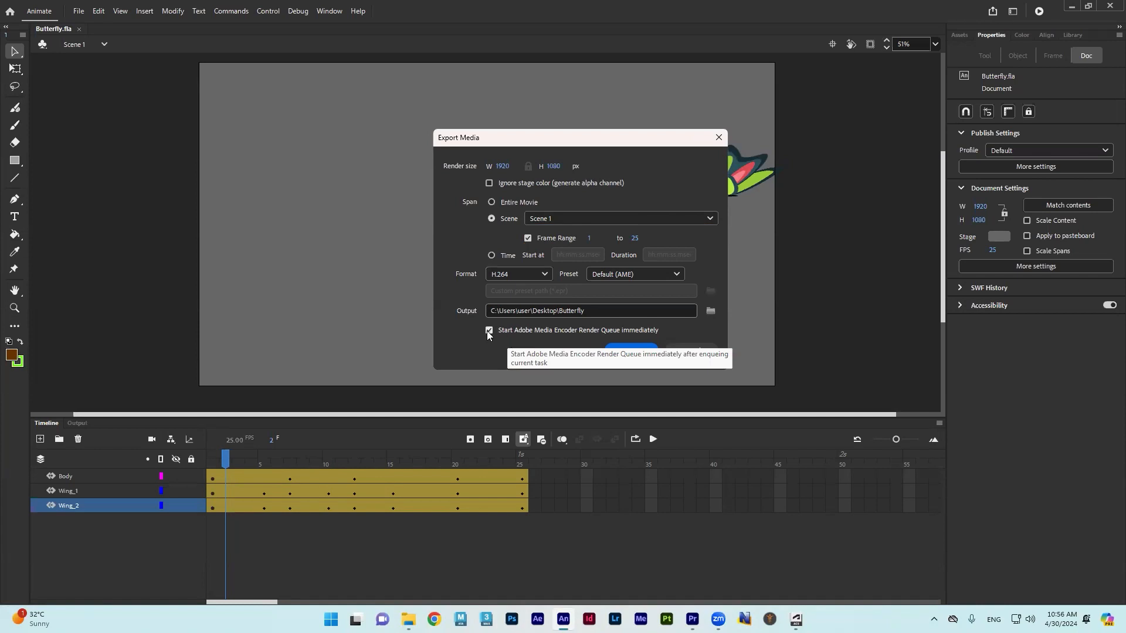
left_click(490, 330)
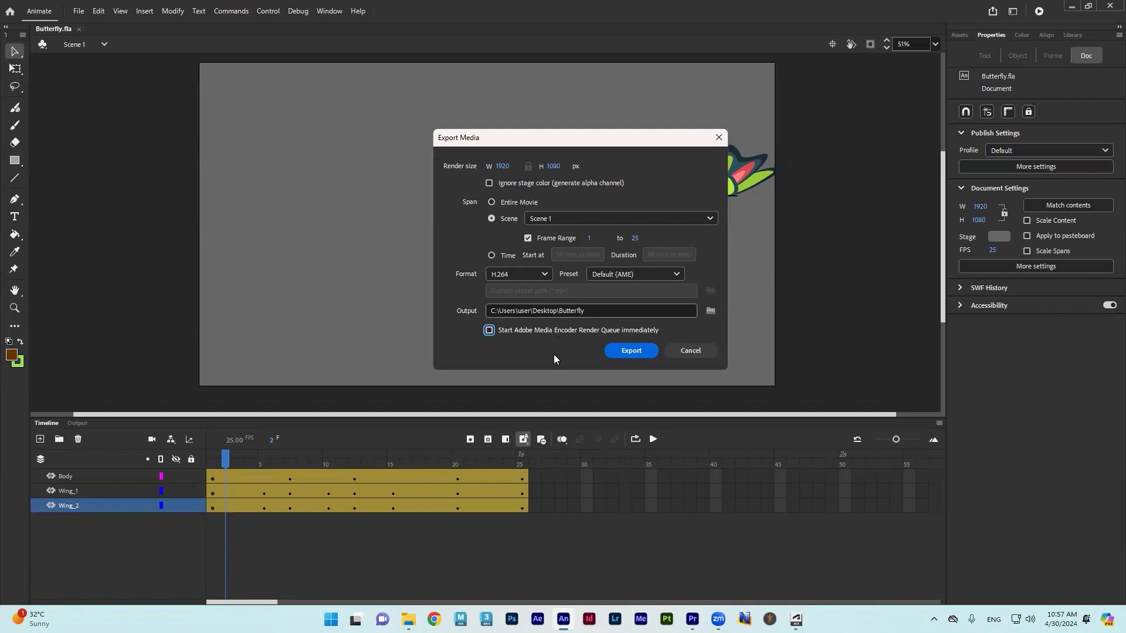
left_click(624, 350)
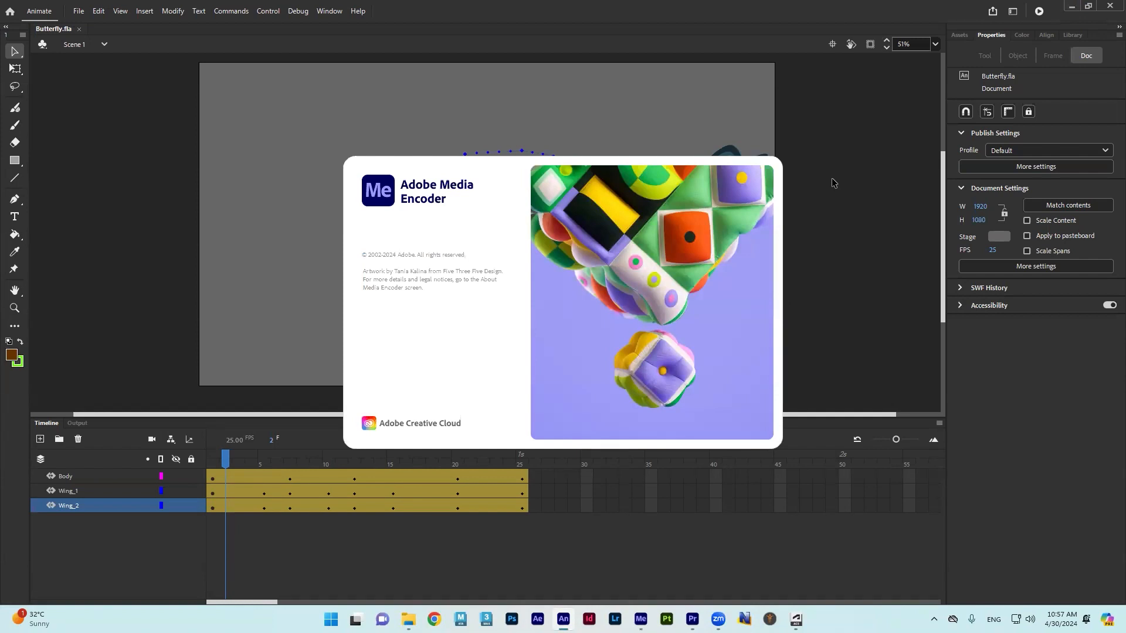
Step: Export the video once more with the H.264 format, Default (AME) preset and Butterfly output name
left_click(78, 10)
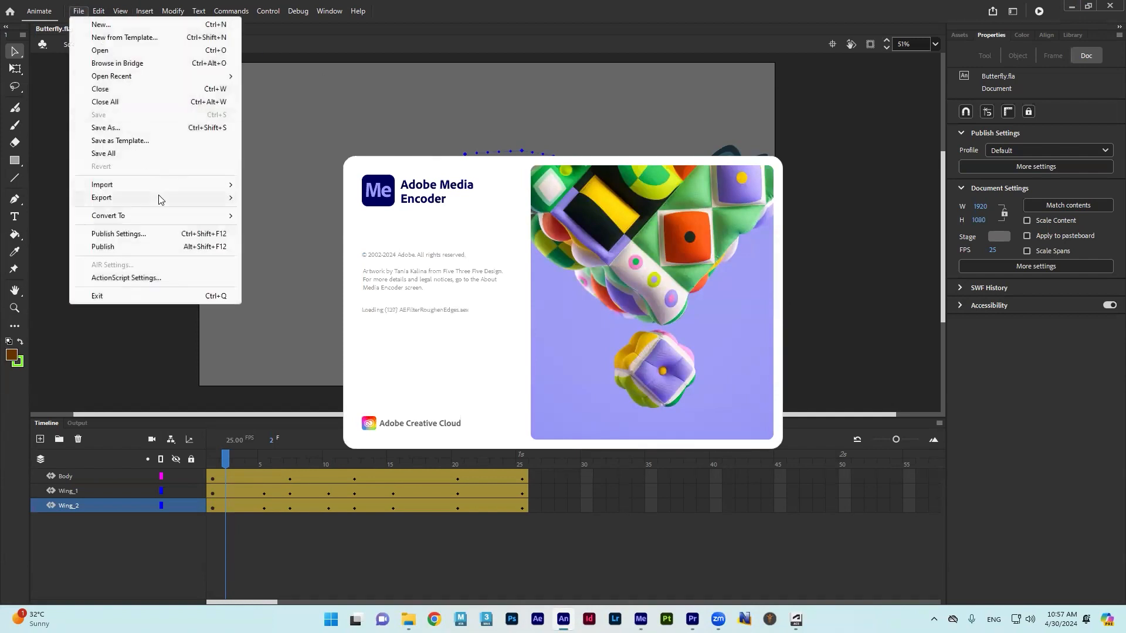
mouse_move(227, 197)
left_click(296, 236)
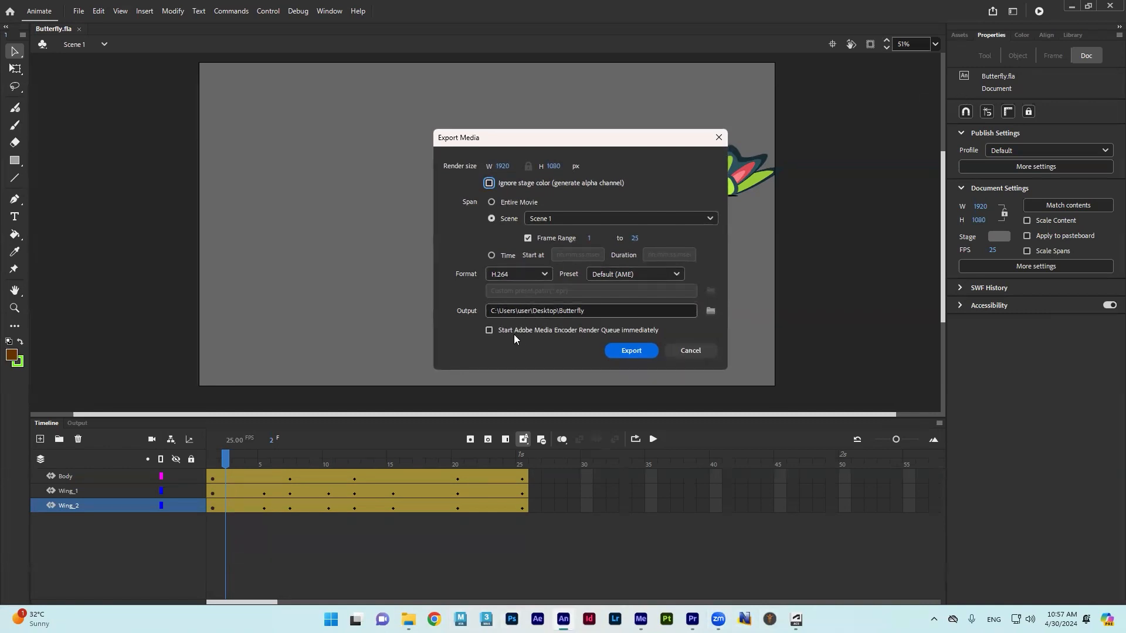
left_click(633, 273)
left_click(634, 272)
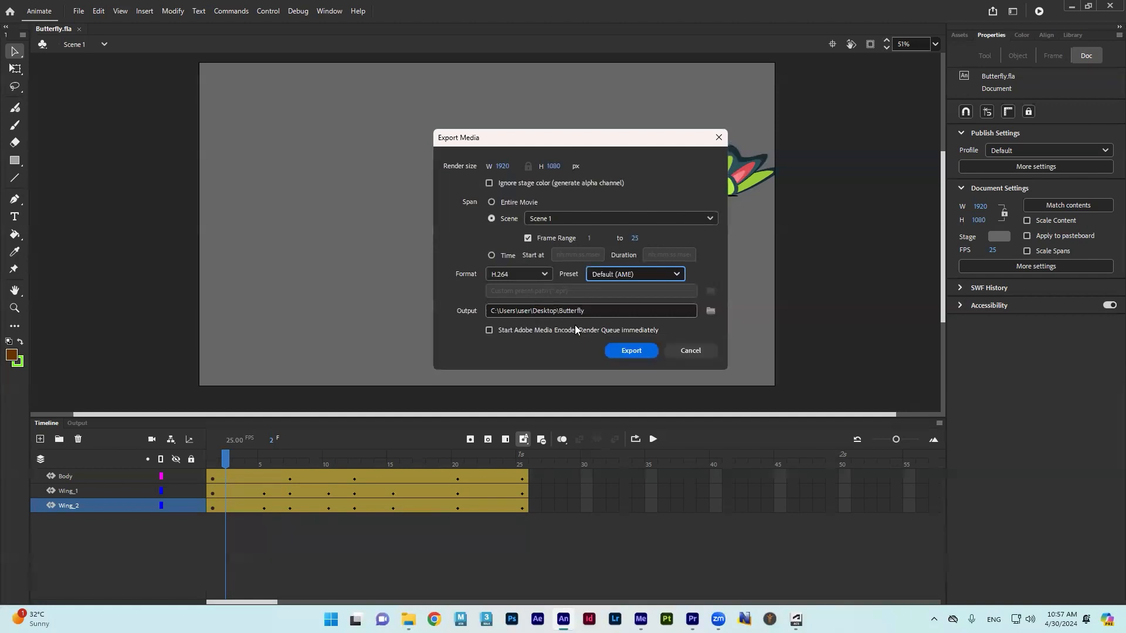
left_click(630, 351)
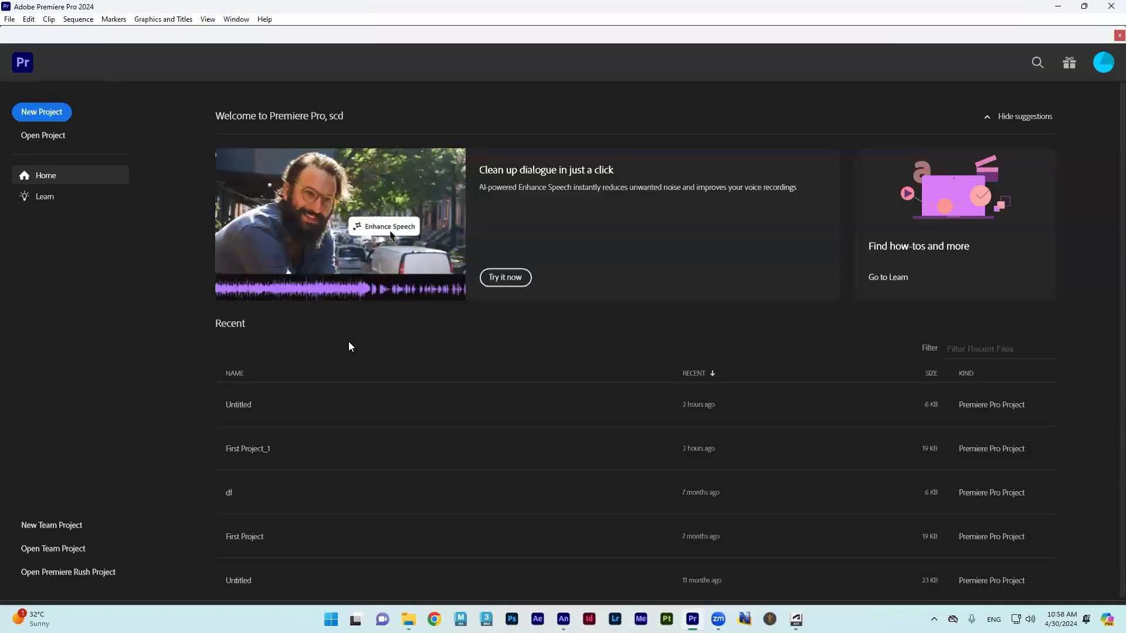
Step: Minimise the Premiere Pro window and return to the Butterfly.fla document in Animate
left_click(1067, 6)
left_click(1056, 7)
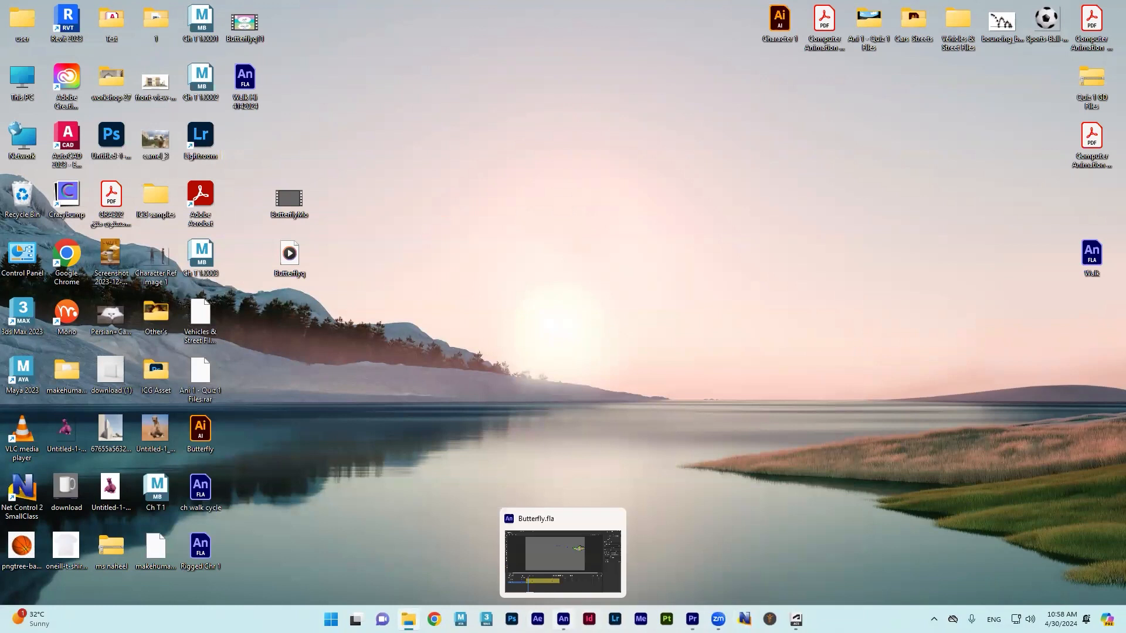
left_click(563, 618)
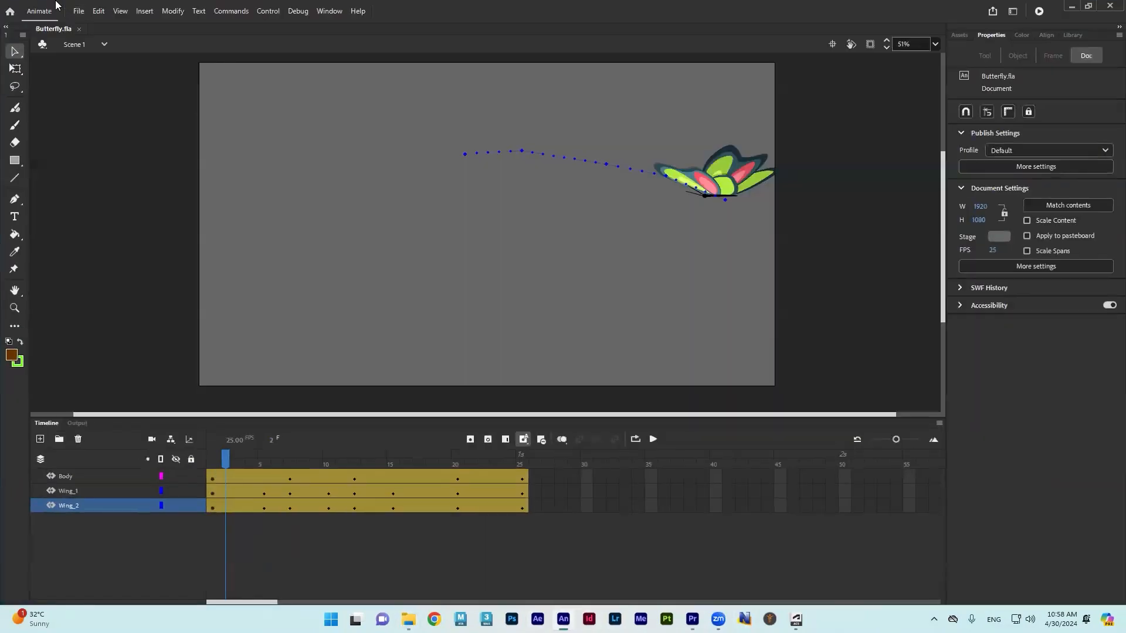
Step: Export the scene as H.264 video to the Desktop under the file name Butterflysss
left_click(78, 11)
mouse_move(206, 202)
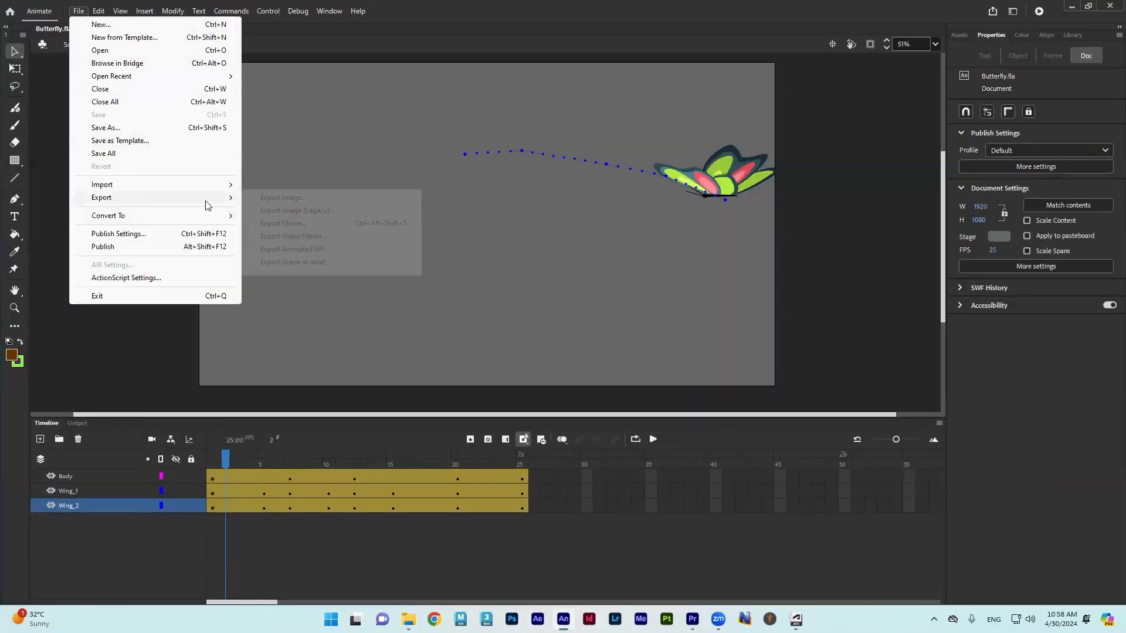
left_click(312, 236)
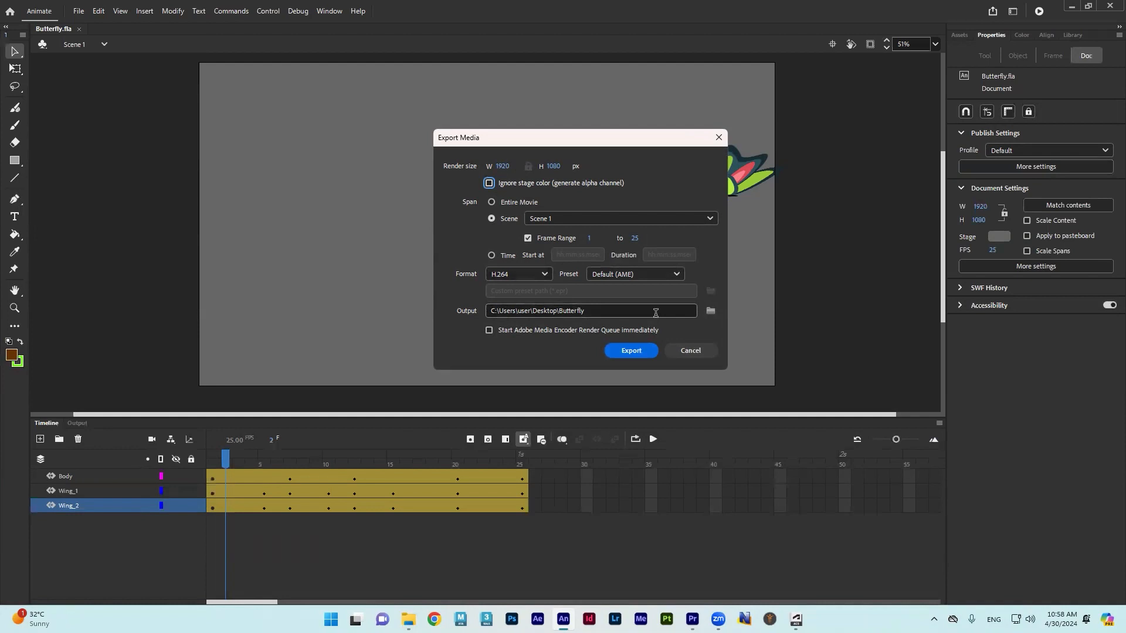
left_click(711, 311)
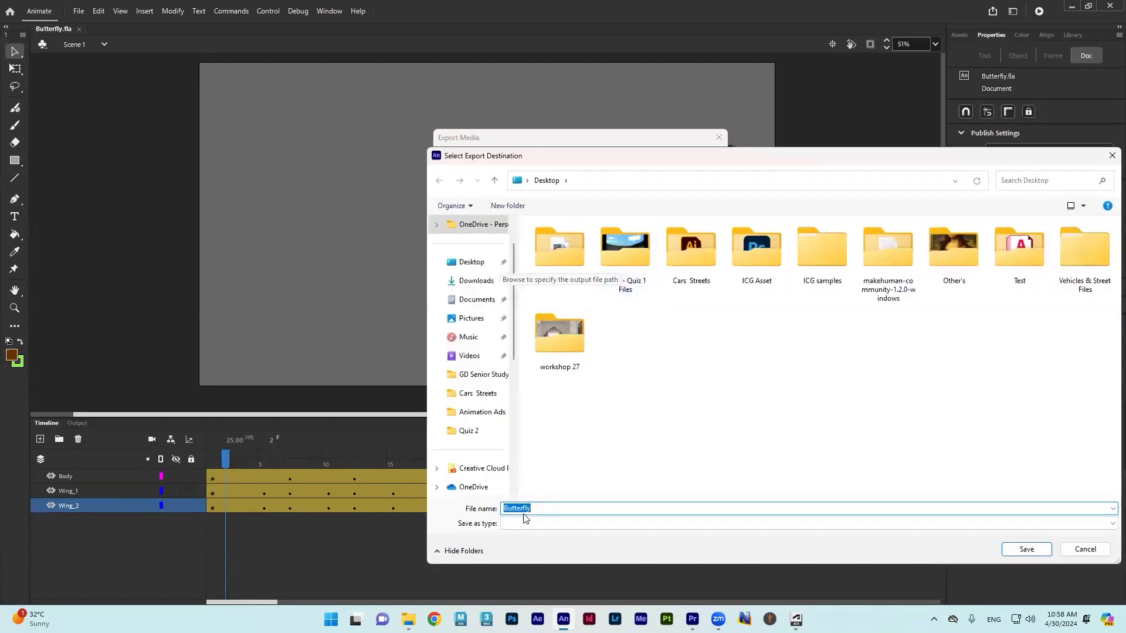
left_click(536, 508)
type("sss")
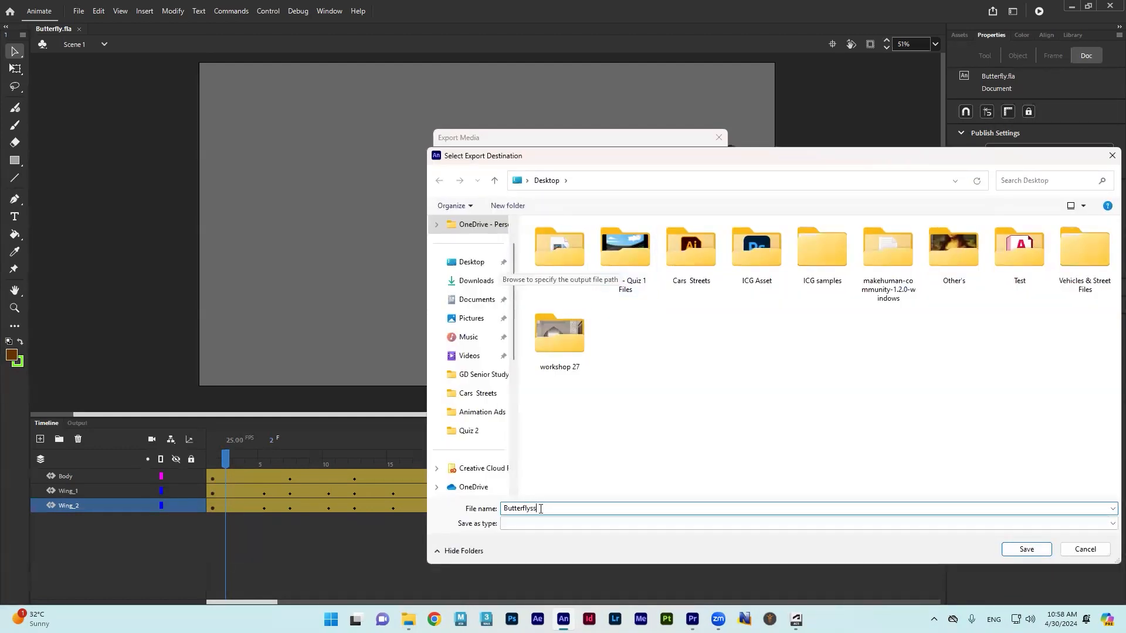
left_click(1028, 549)
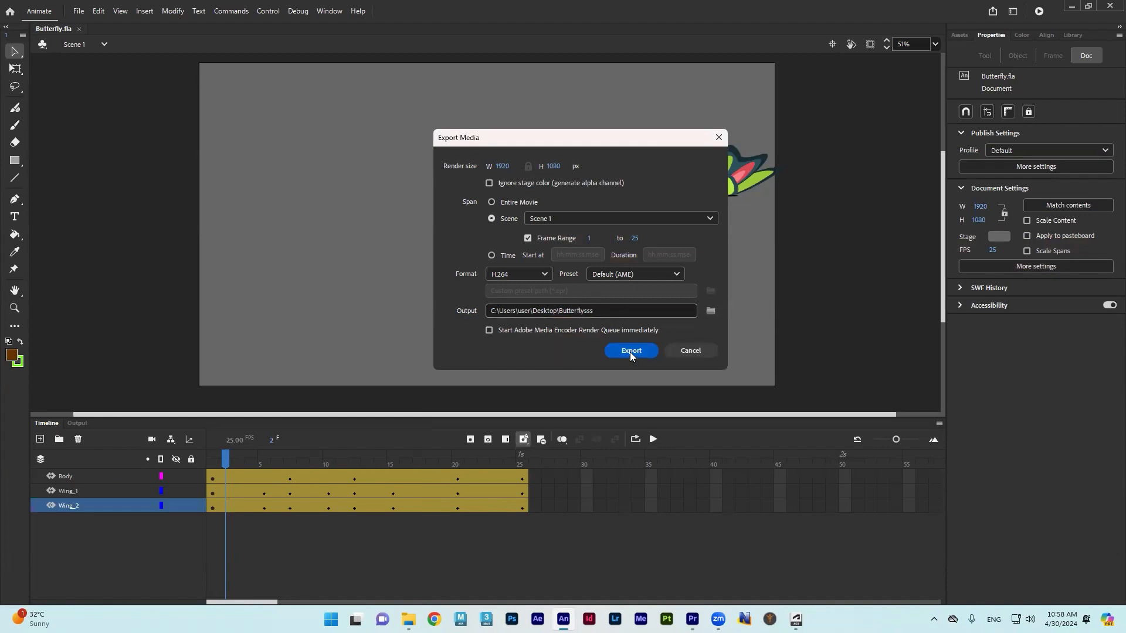
left_click(631, 351)
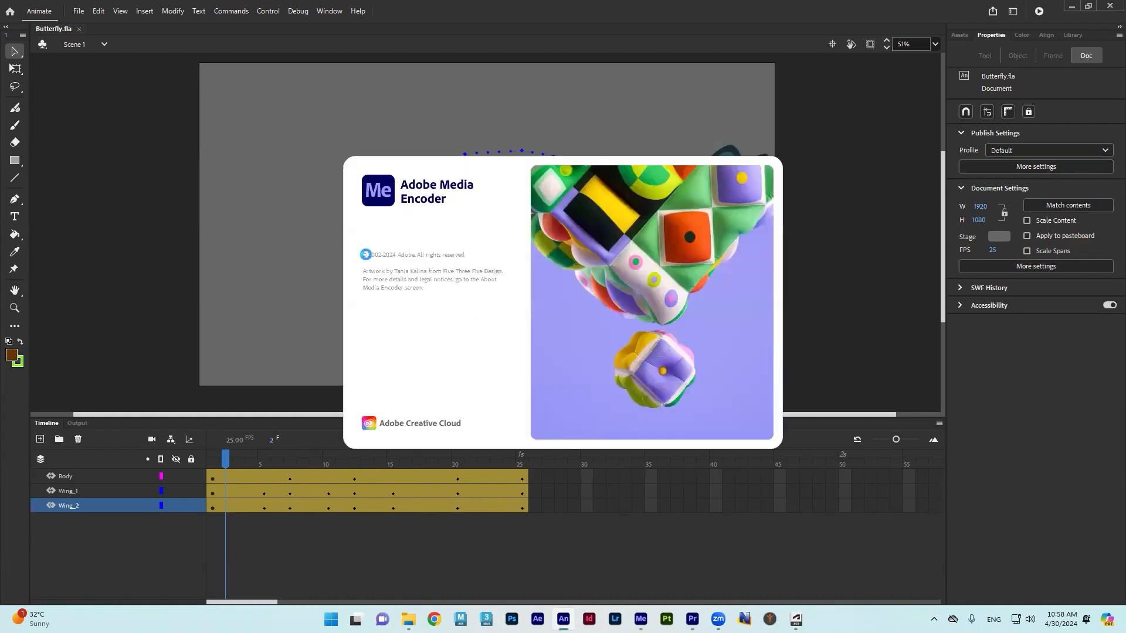
left_click(78, 11)
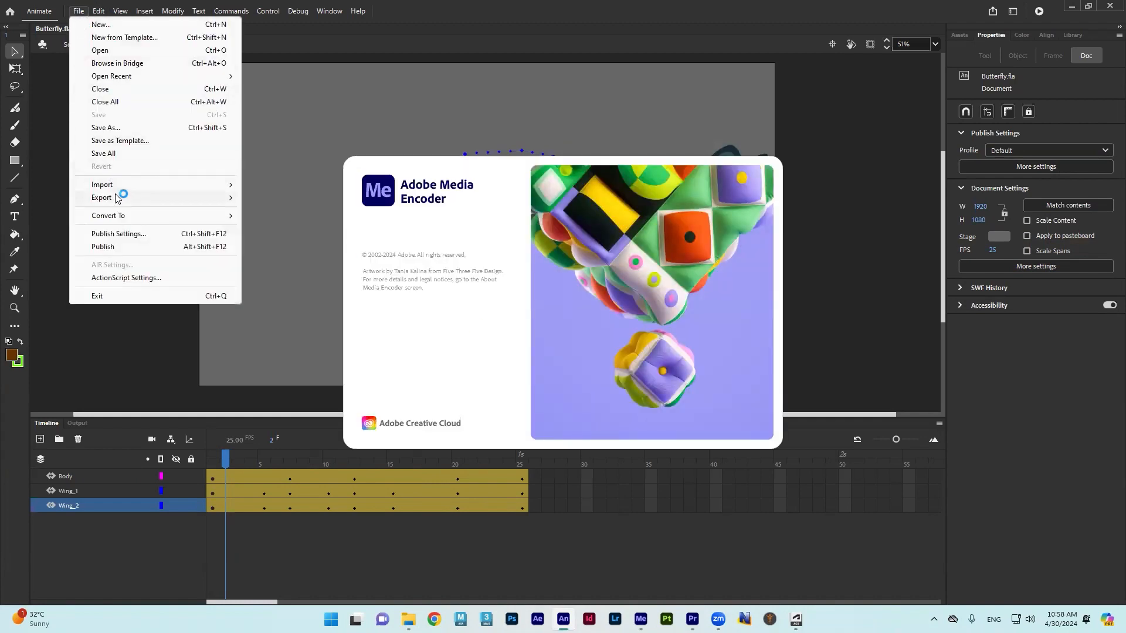
mouse_move(116, 198)
left_click(316, 237)
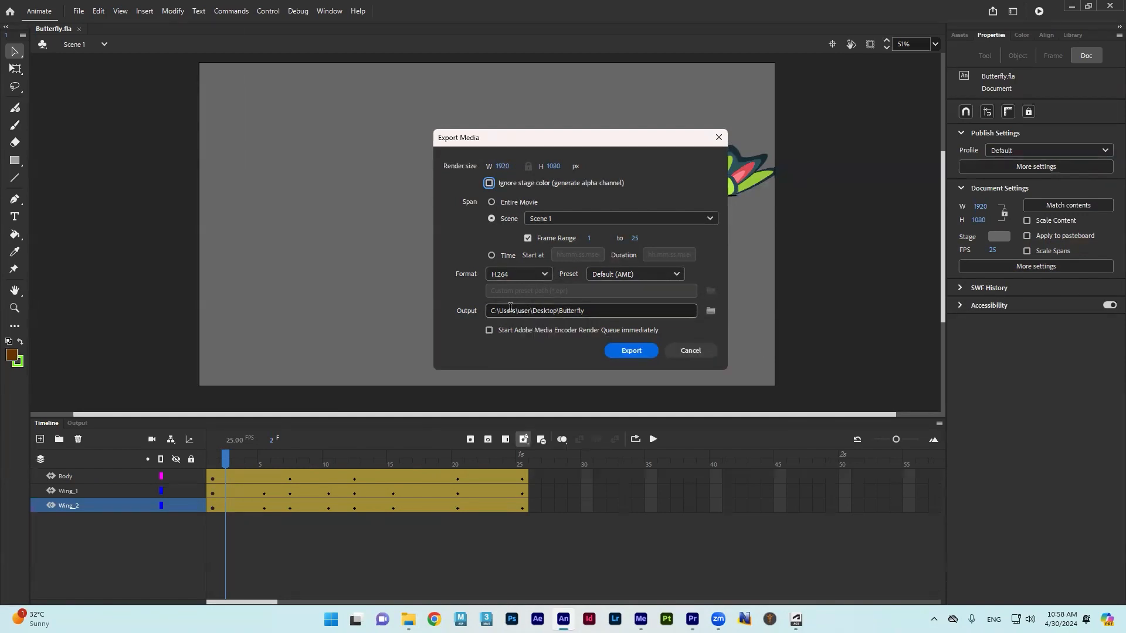
left_click(686, 351)
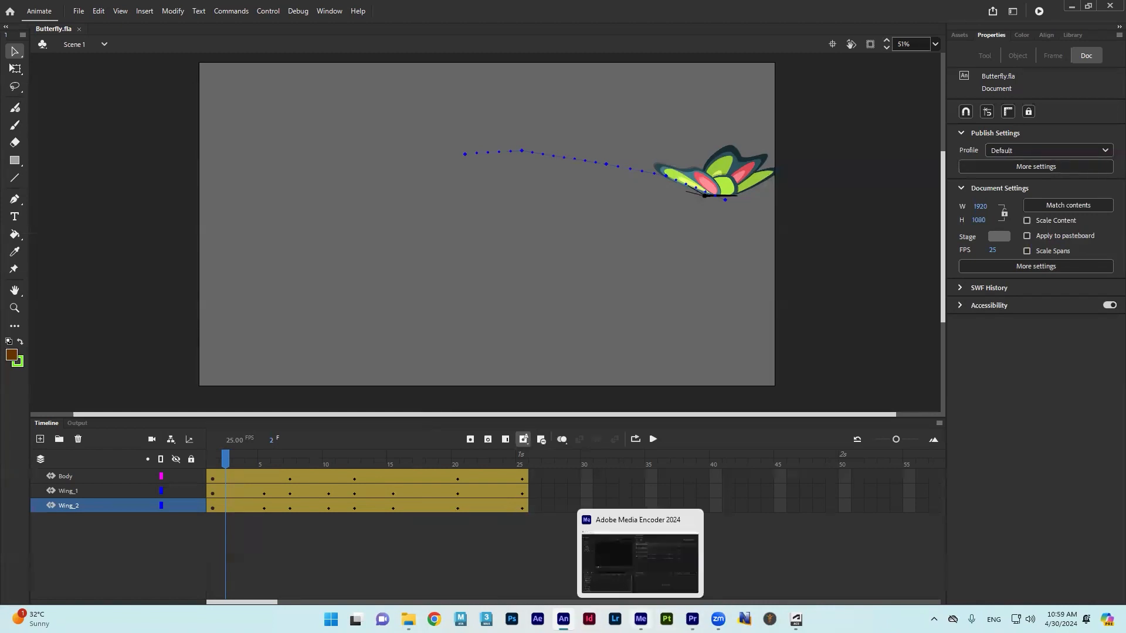
Step: Switch to Adobe Media Encoder, encode the queued butterfly videos, and minimise it to return to Animate
left_click(642, 619)
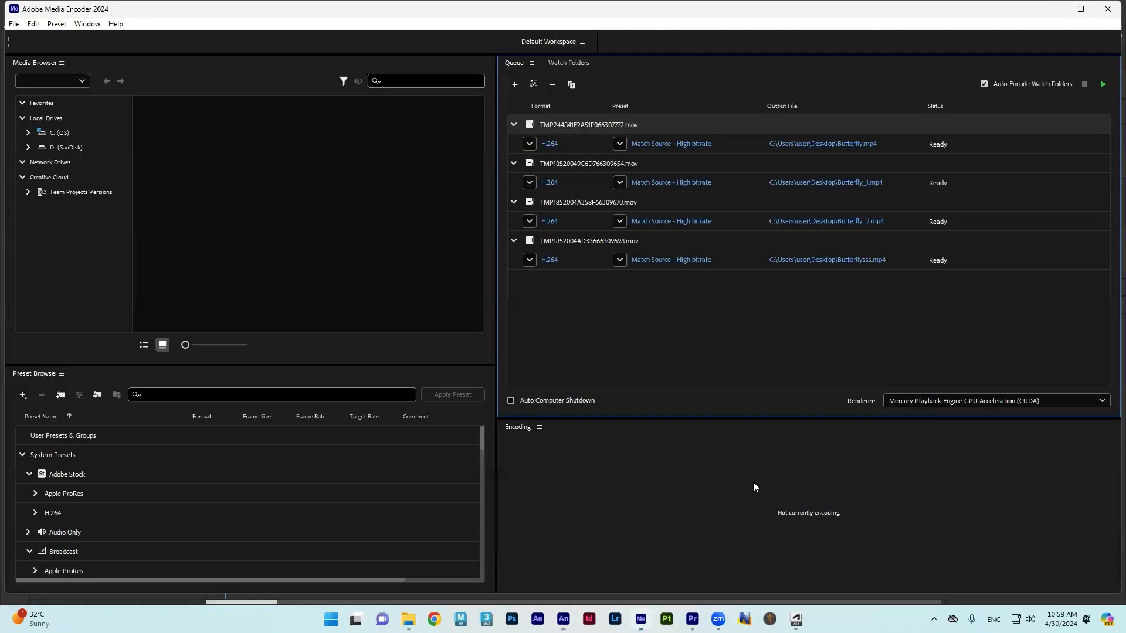
left_click(1104, 86)
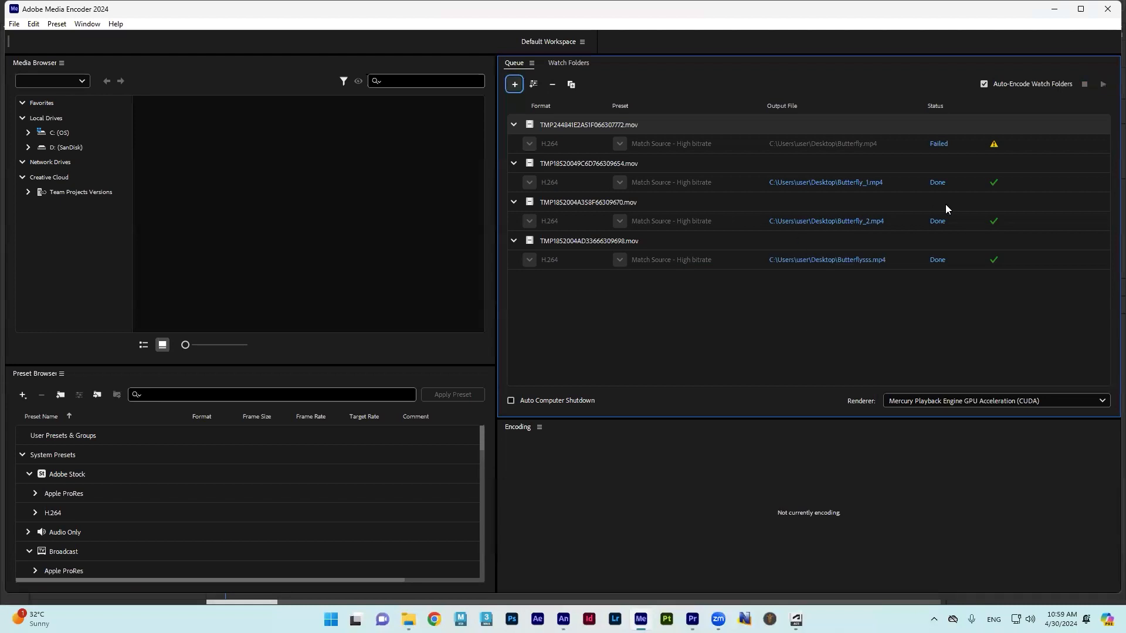
left_click(1057, 11)
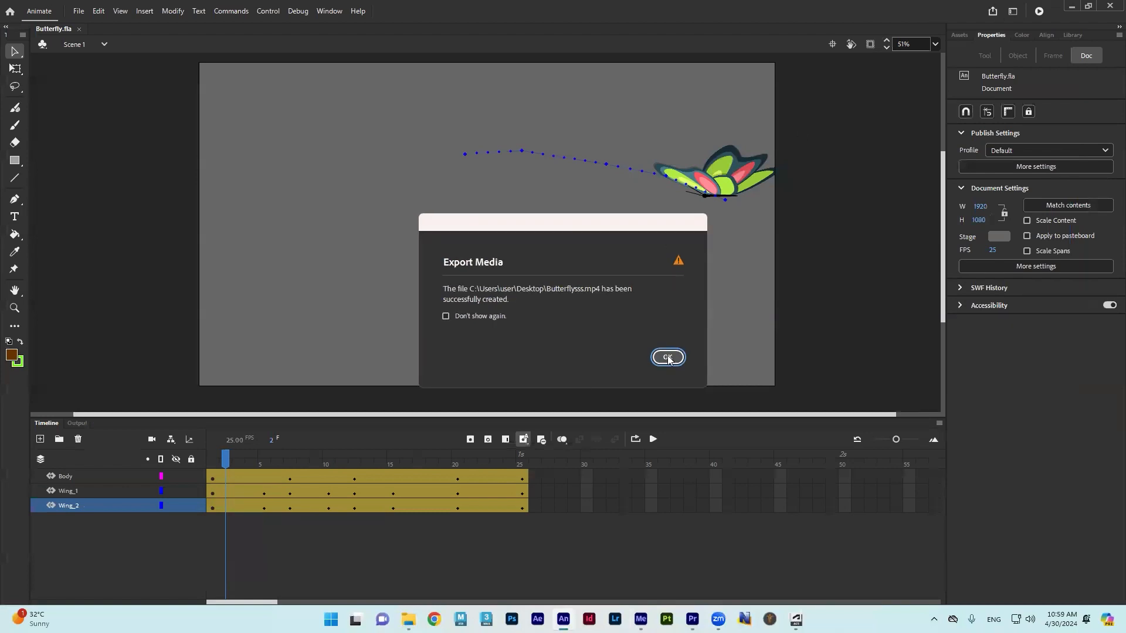
Step: Dismiss the export notice, minimise Animate, and play the exported Butterflysss video from the desktop in Media Player before closing it
left_click(668, 359)
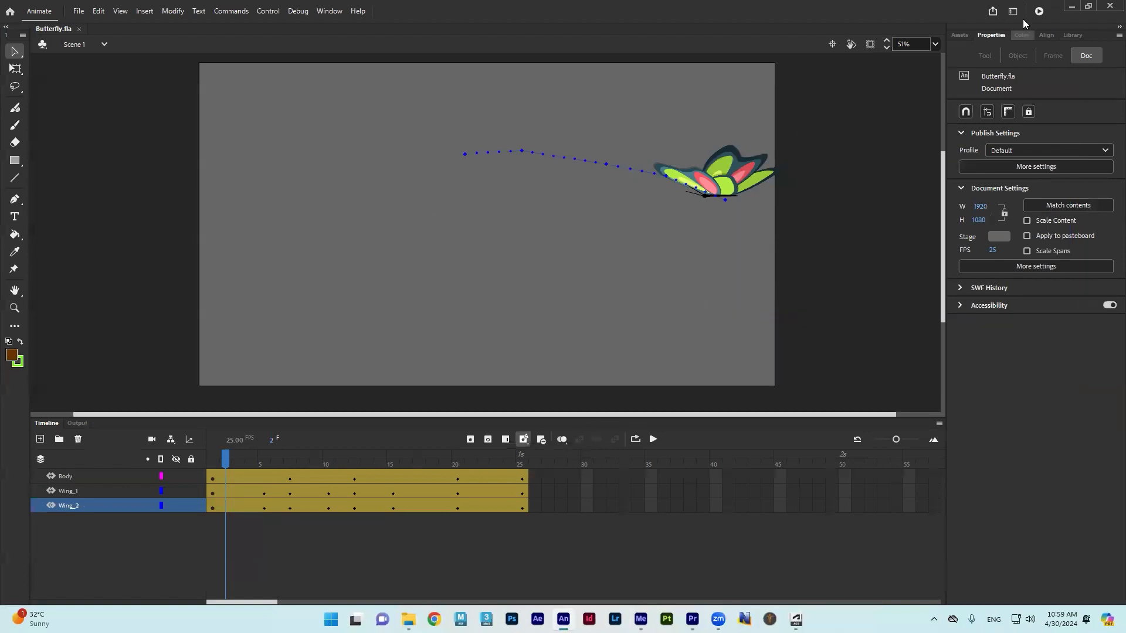
left_click(1072, 6)
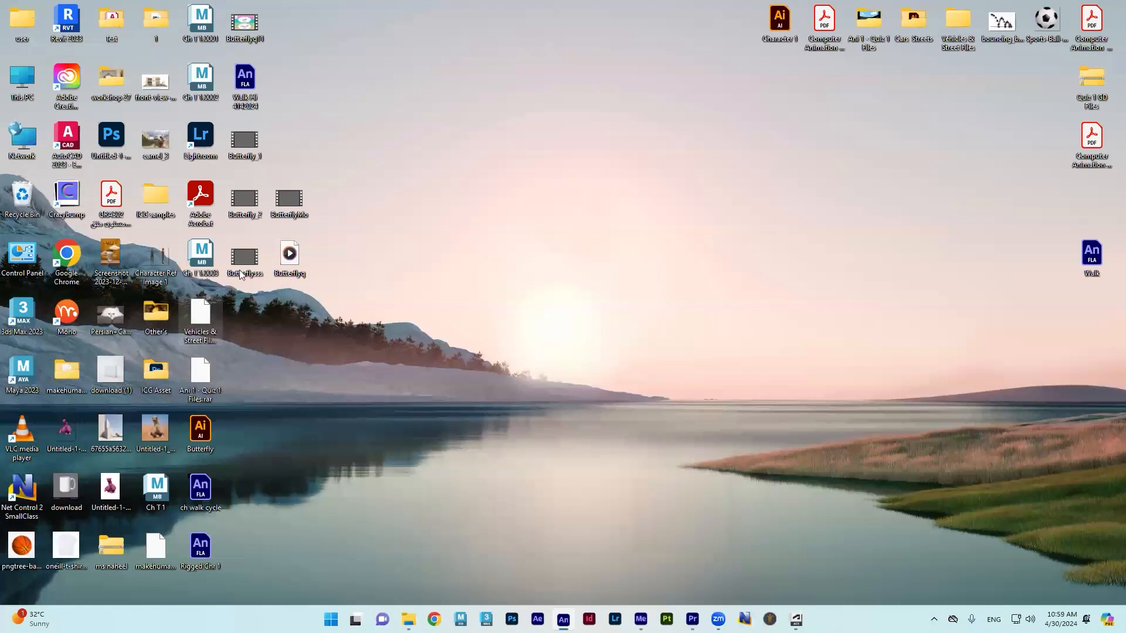
double_click(245, 258)
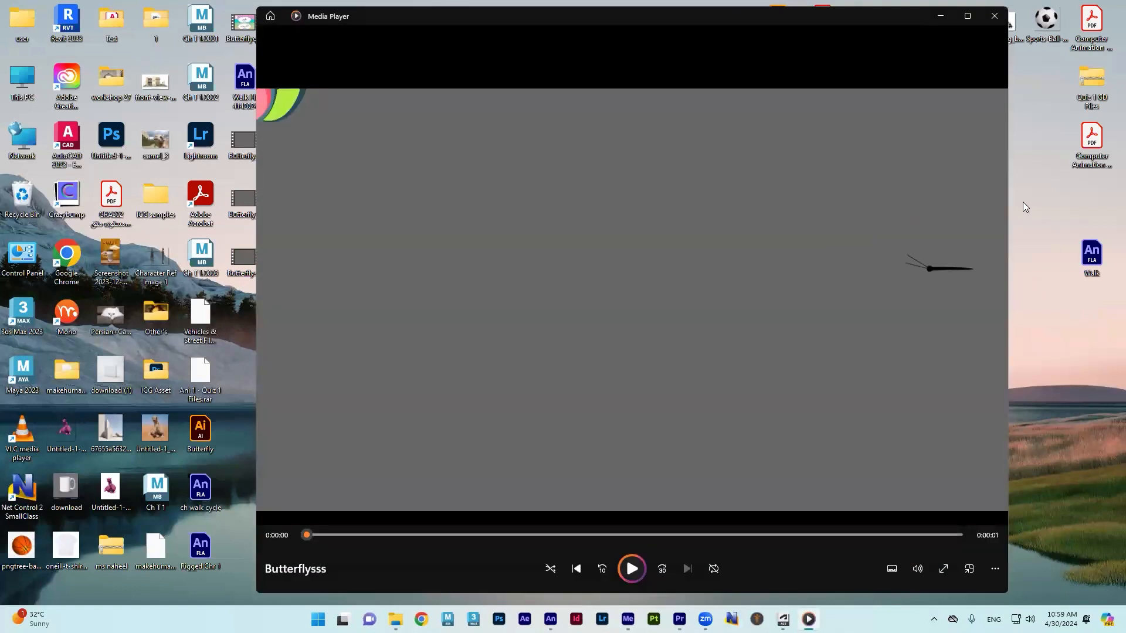
left_click(995, 16)
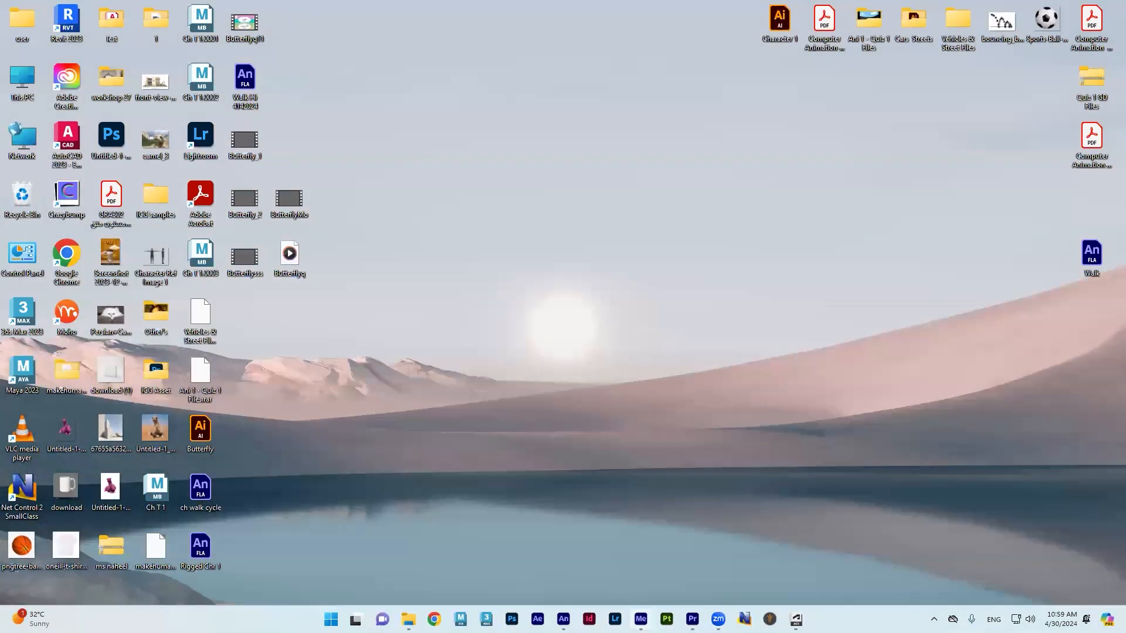
Step: Return to Animate and export Scene 1 frames 1 to 25 as QuickTime video, ignoring stage color, to the Desktop as Butterfly
left_click(563, 619)
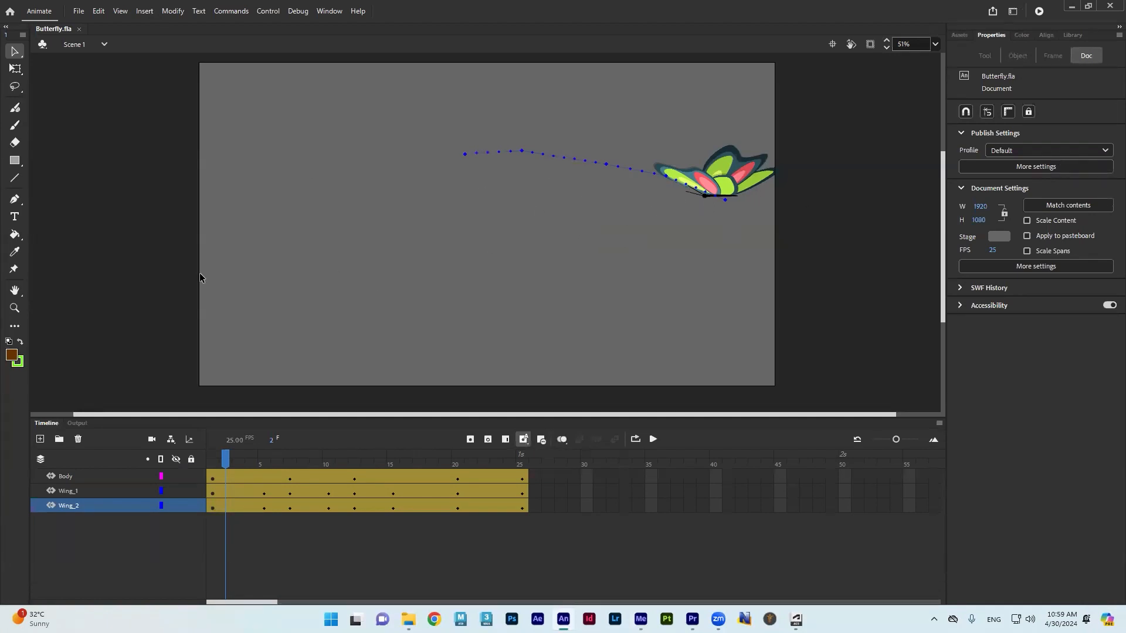
left_click(75, 16)
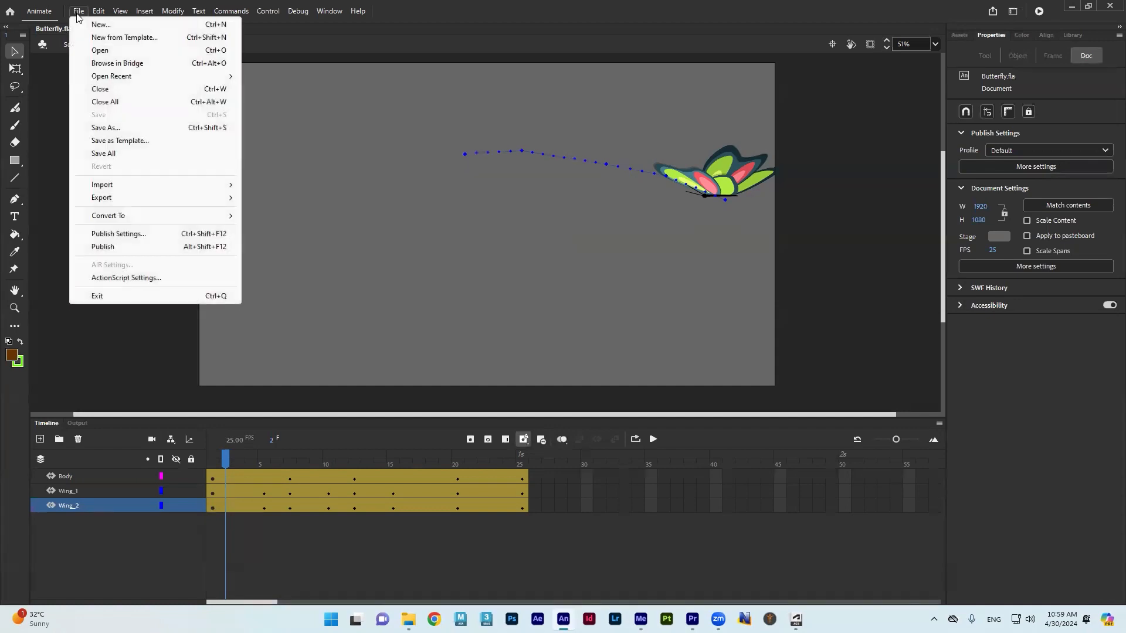
mouse_move(141, 198)
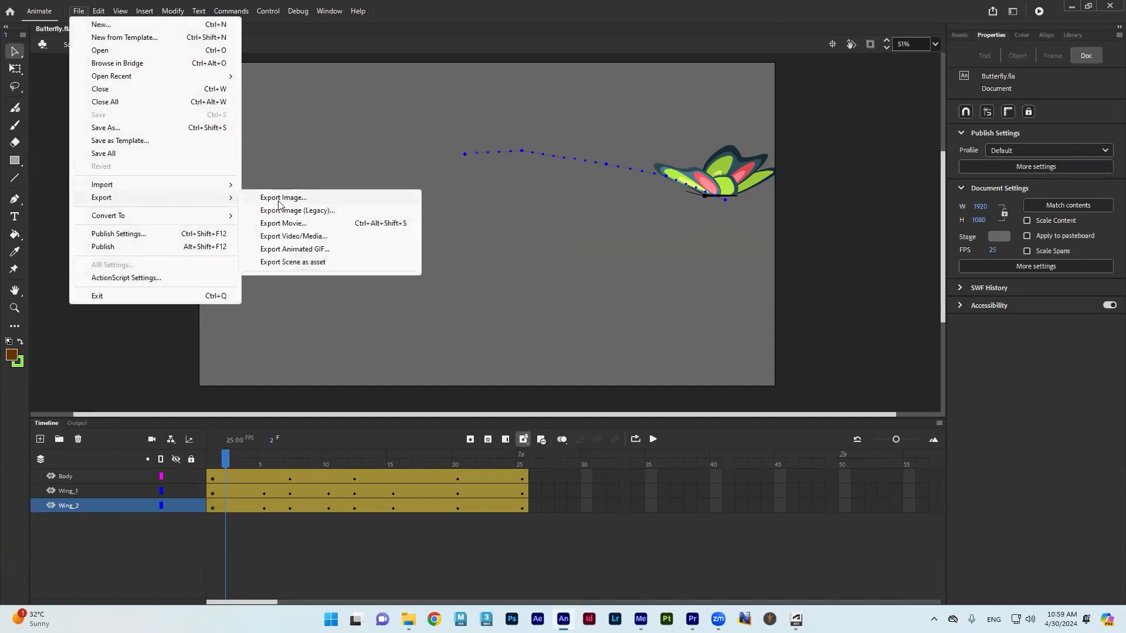
left_click(298, 237)
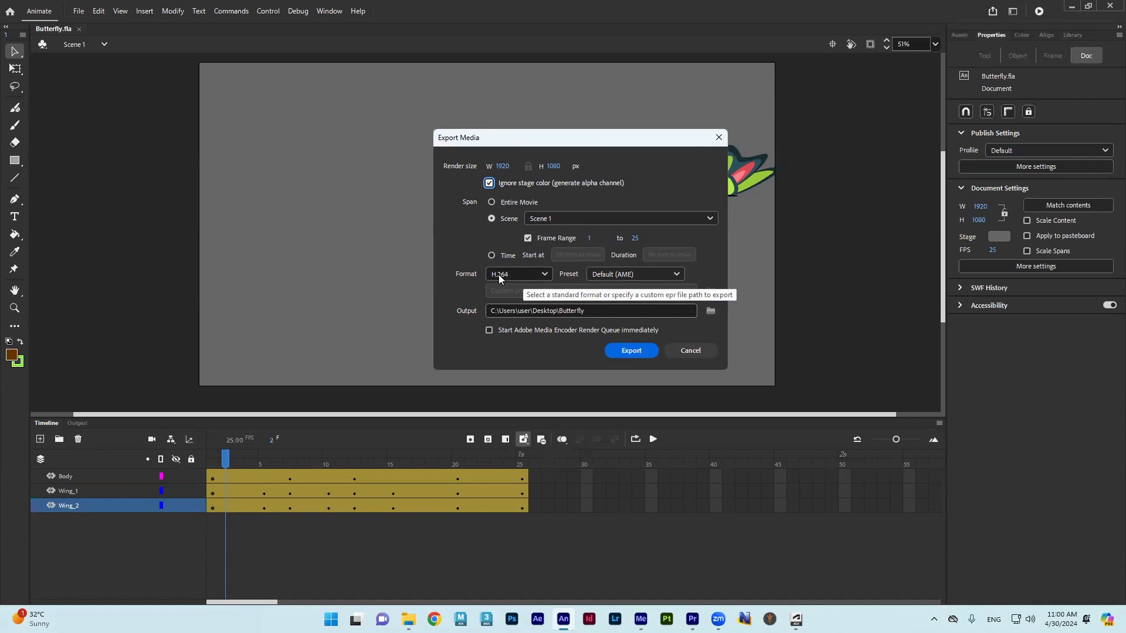
left_click(520, 274)
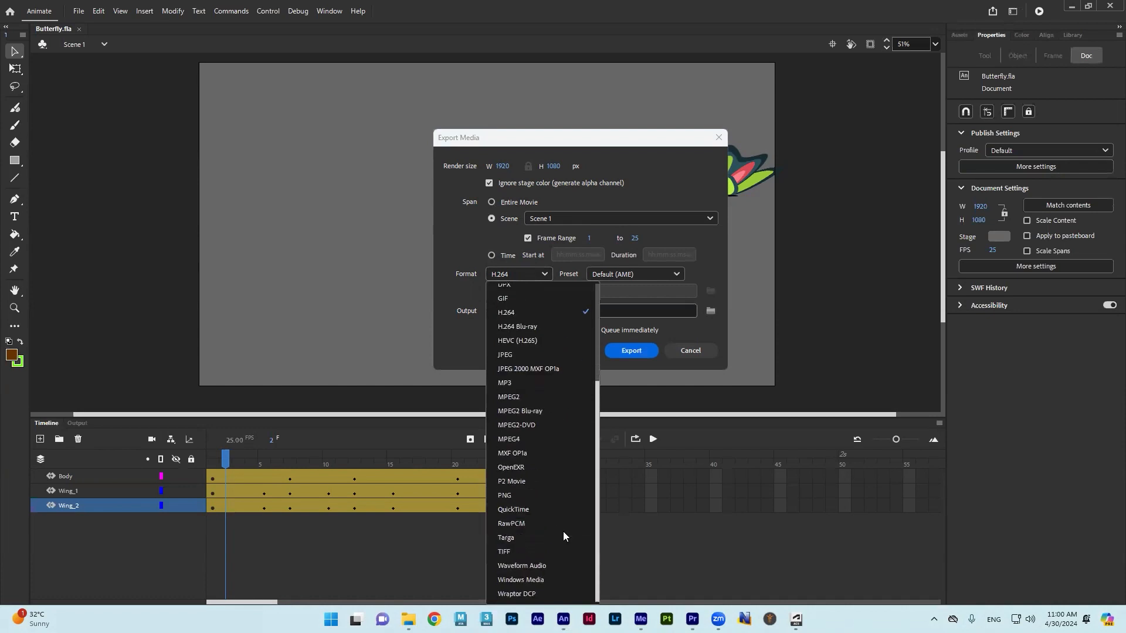
left_click(547, 507)
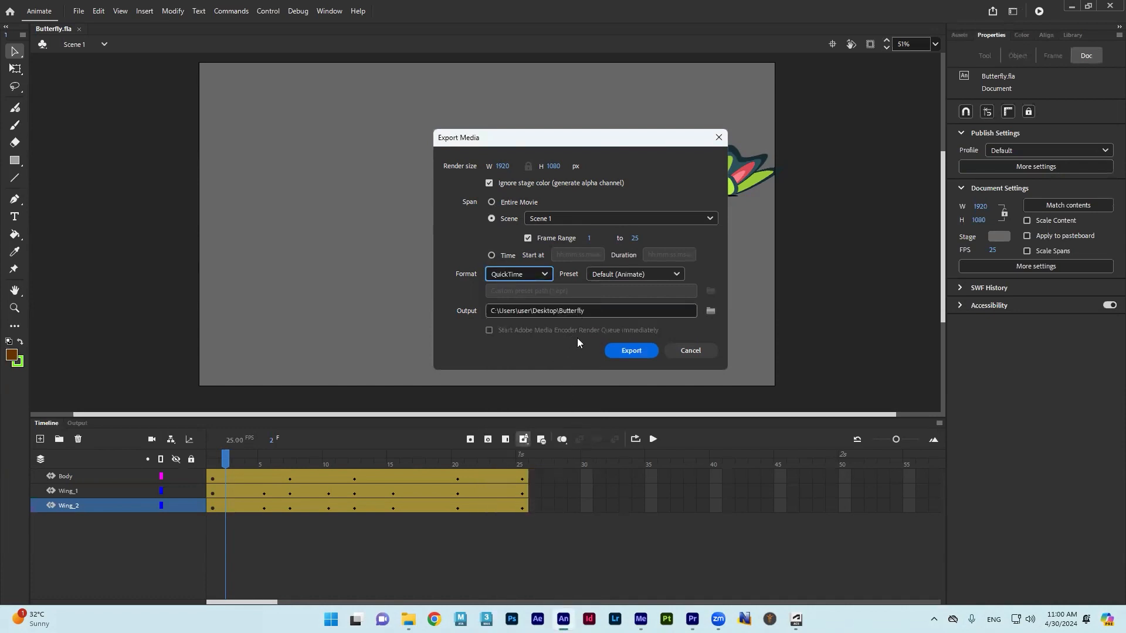
left_click(640, 349)
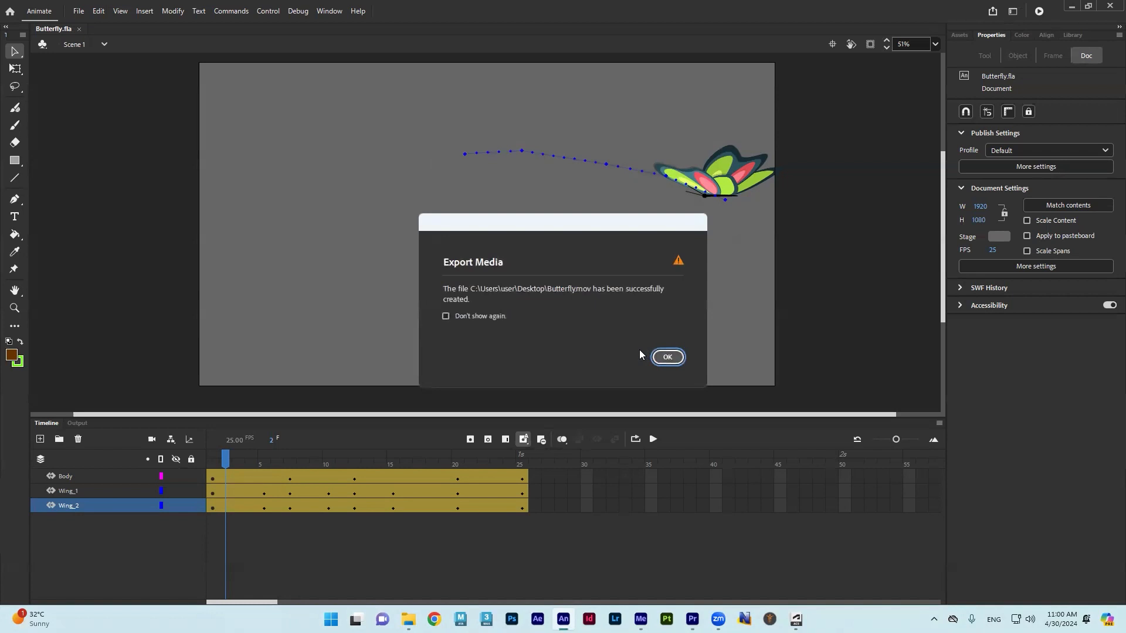
left_click(668, 358)
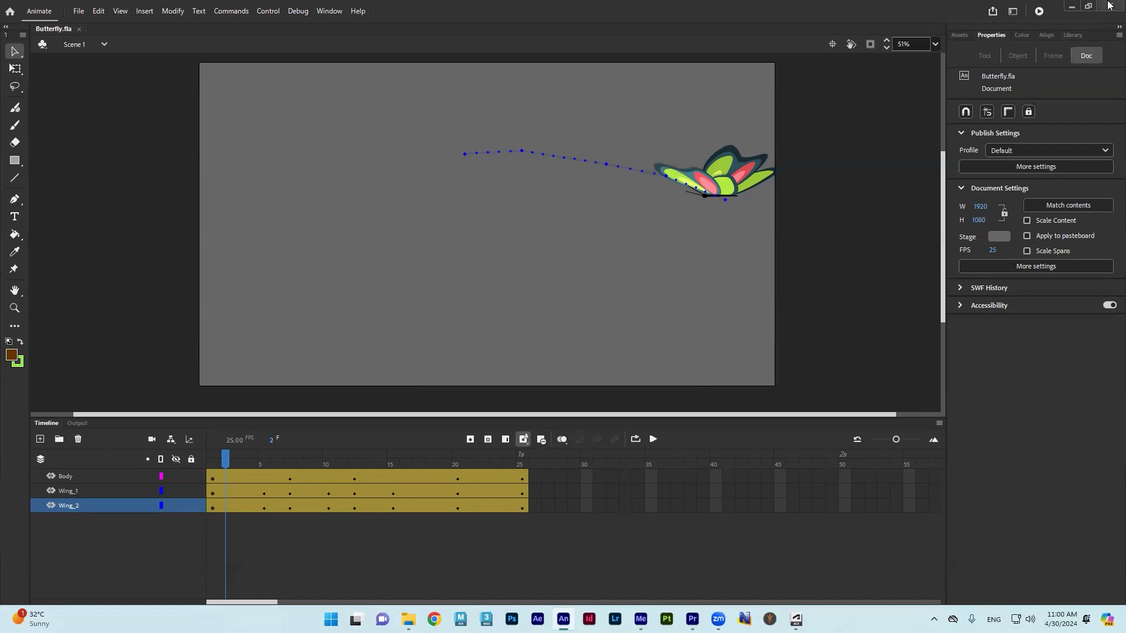
Step: Move the exported Butterfly MOV file to an empty area of the desktop and try to play it in Media Player
left_click(1086, 7)
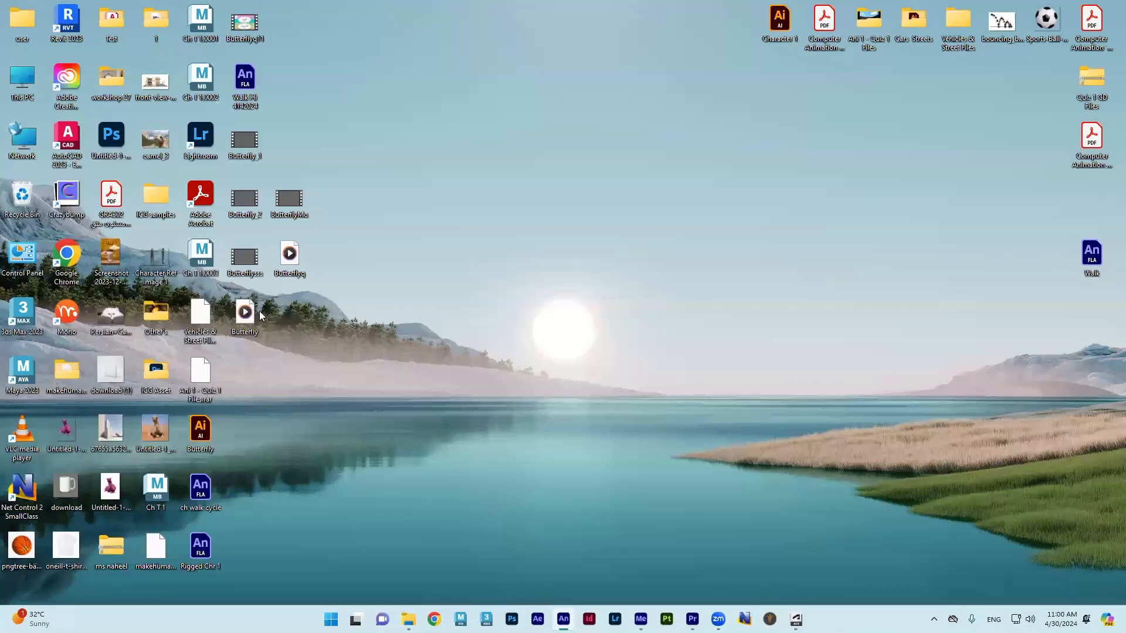
left_click_drag(249, 319, 383, 201)
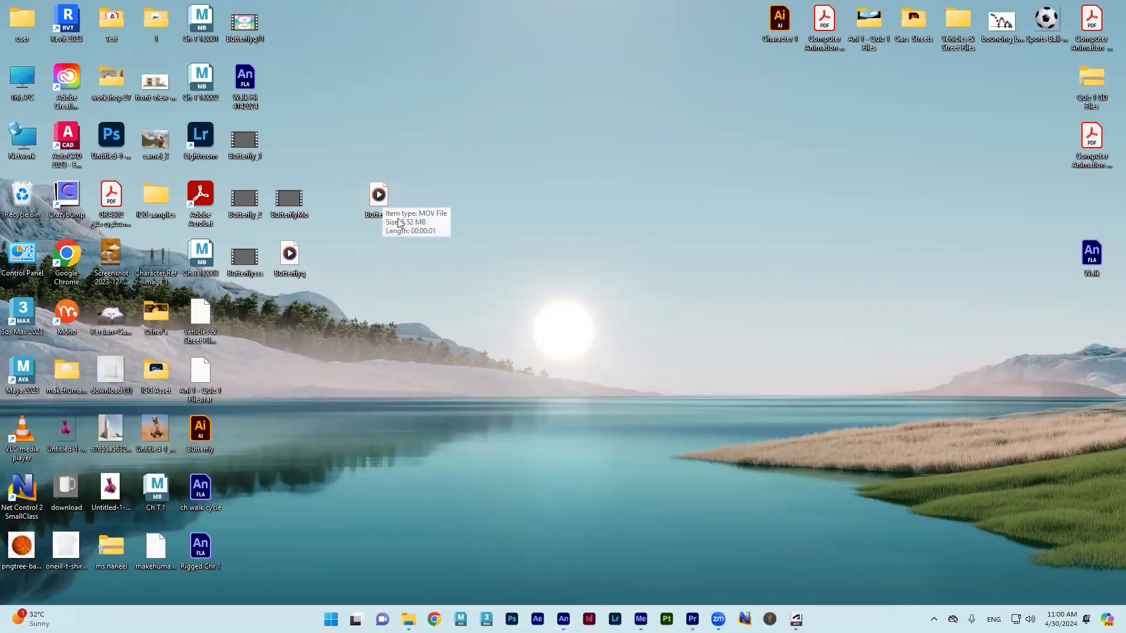
double_click(380, 200)
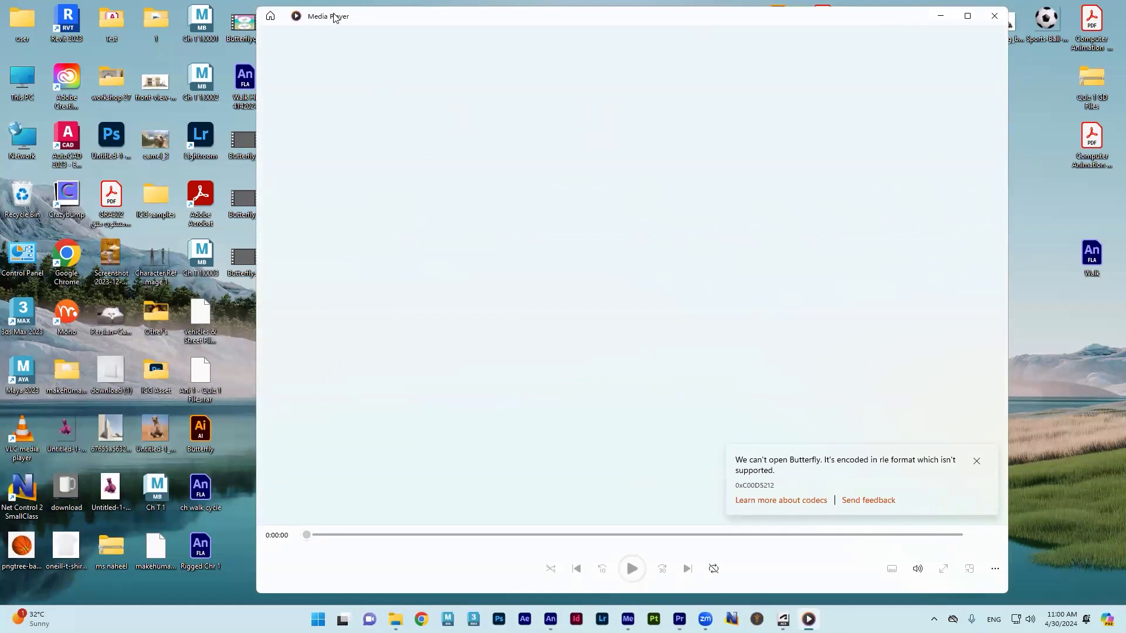
left_click(996, 16)
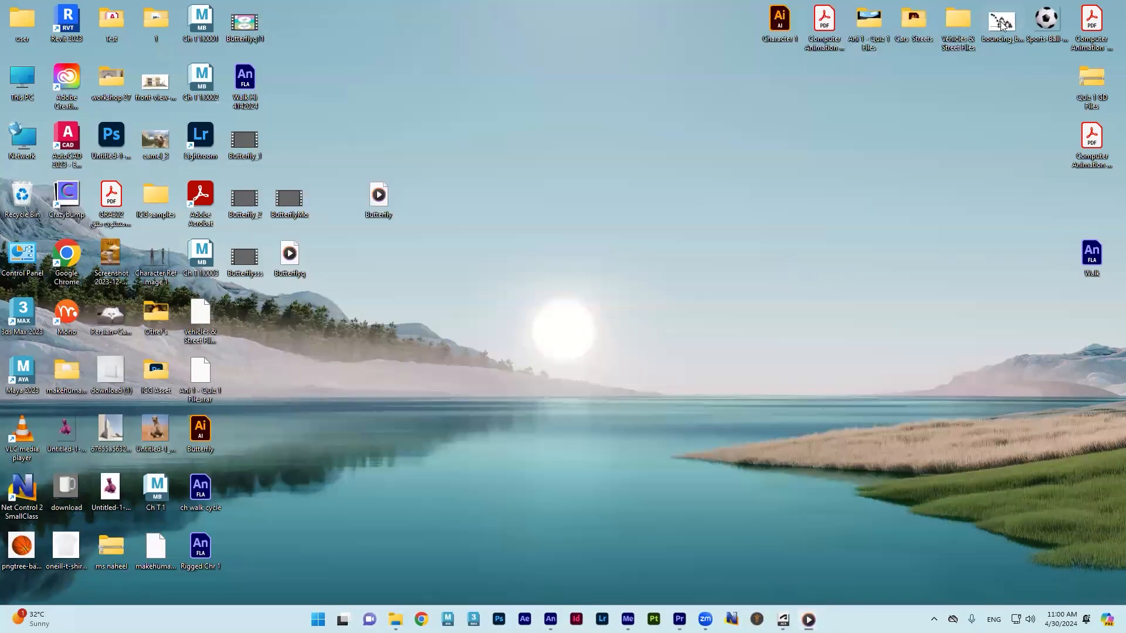